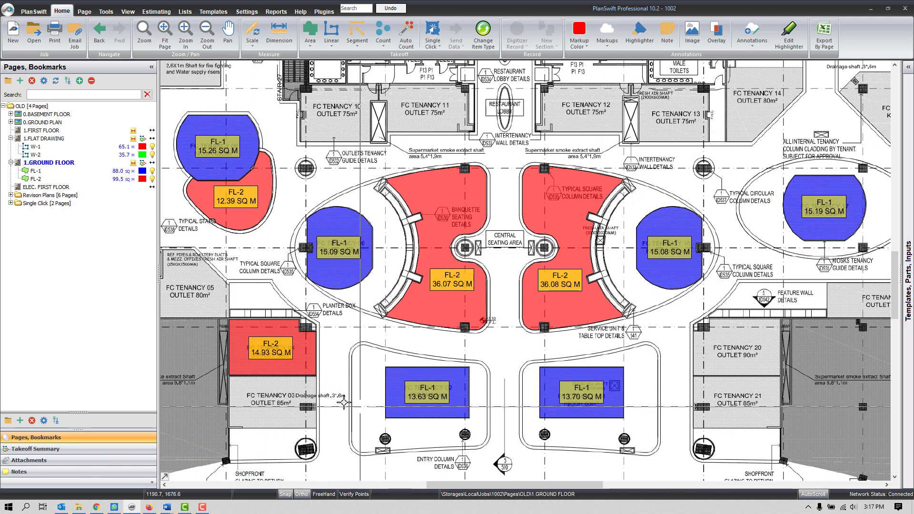
# Change the item type of the FC Tenancy 04 area section from FL-2 to FL-1.
pyautogui.scroll(3, 334, 380)
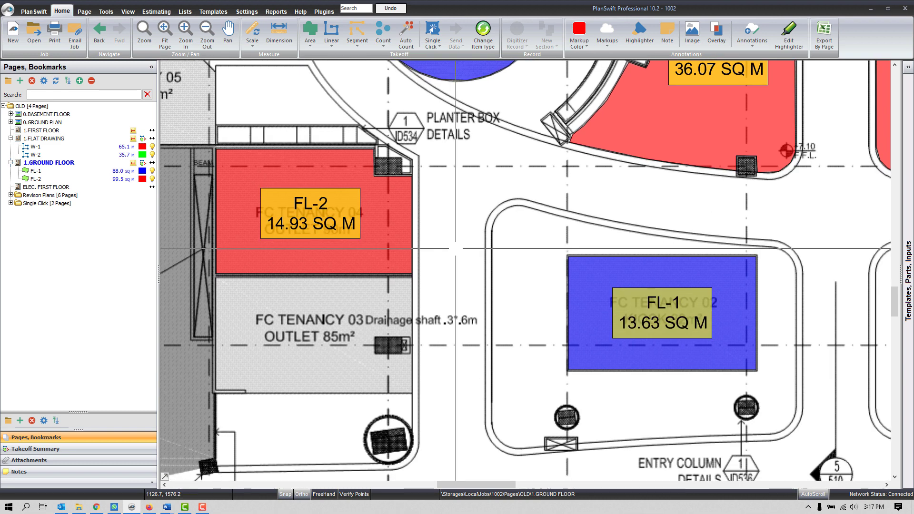
pyautogui.click(333, 171)
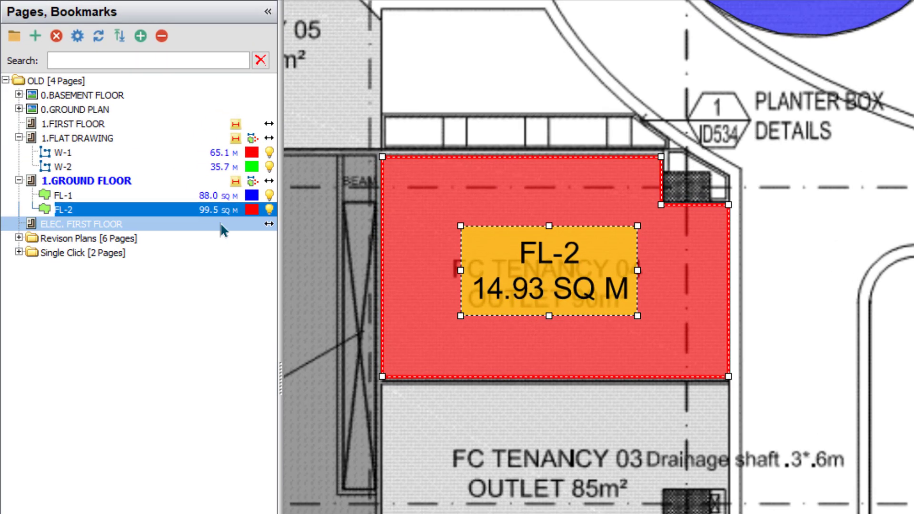
pyautogui.click(95, 178)
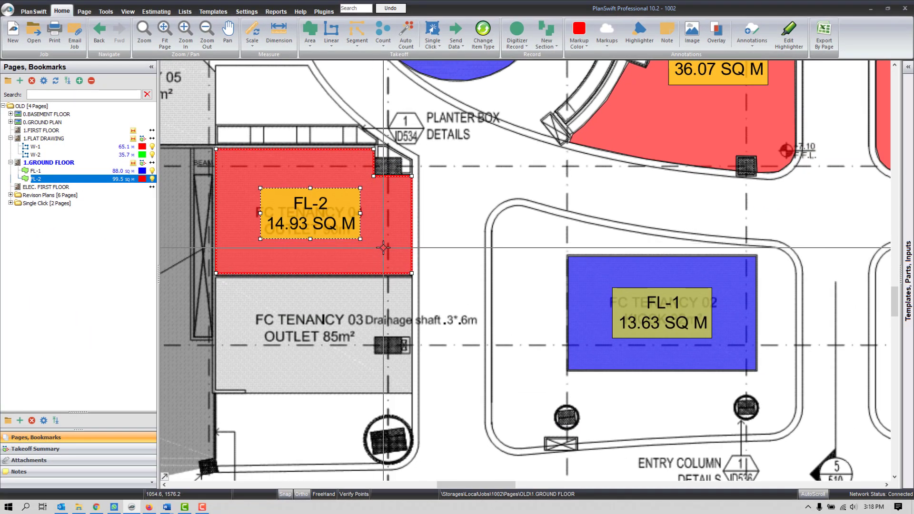
pyautogui.click(489, 44)
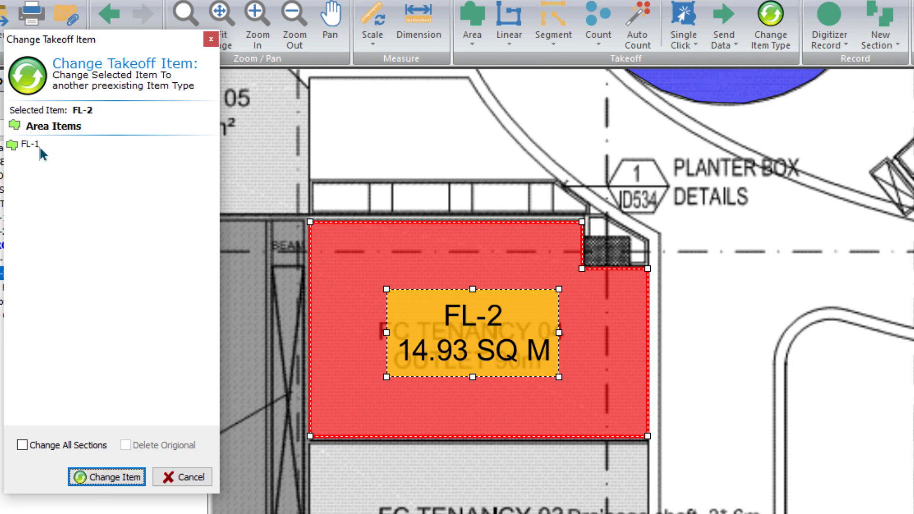
pyautogui.click(25, 147)
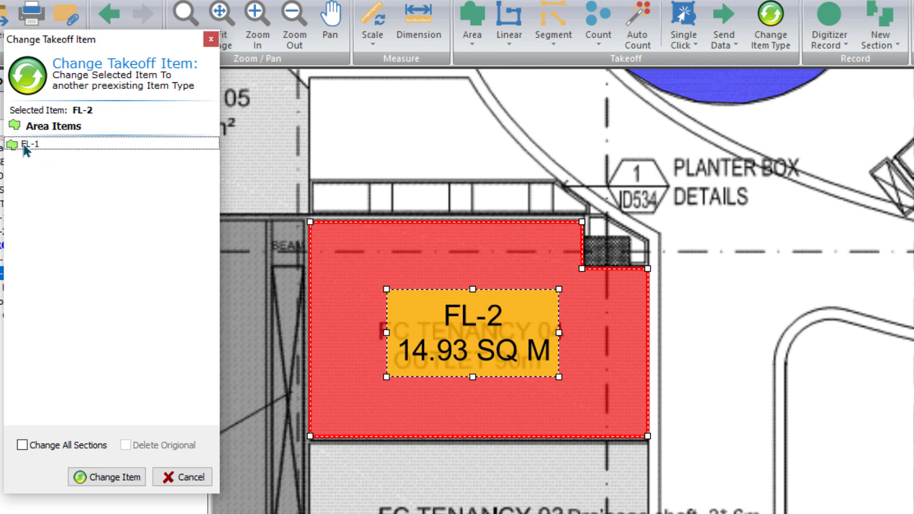
pyautogui.click(102, 479)
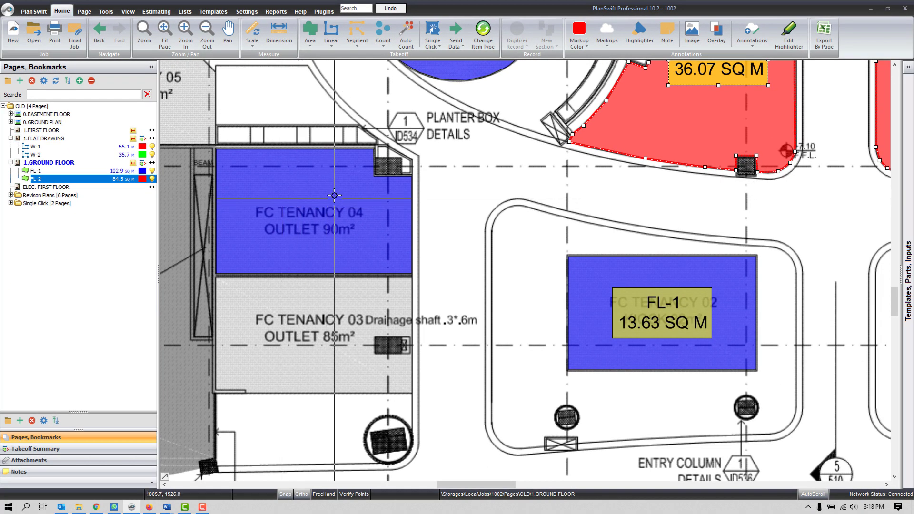
# Show the label on the FC Tenancy 04 area section and check the updated FL-1 and FL-2 totals.
pyautogui.rightClick(334, 195)
pyautogui.click(371, 240)
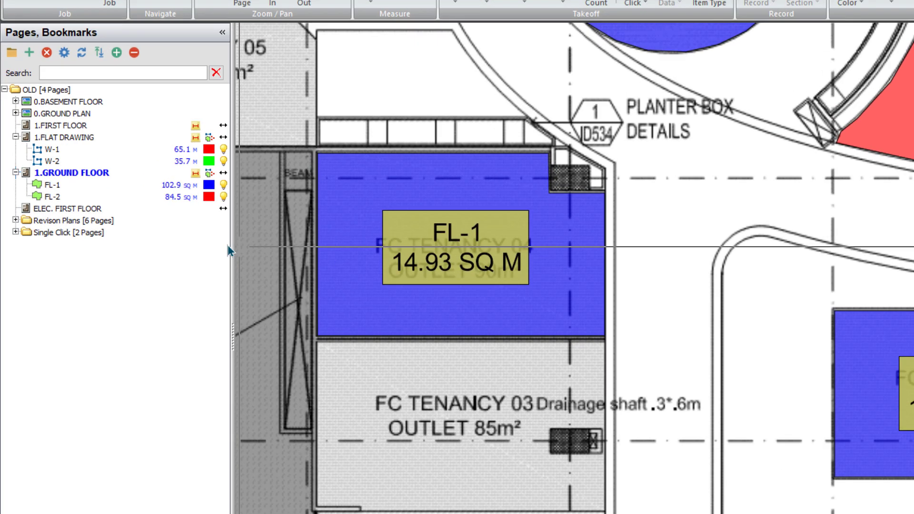
pyautogui.click(97, 178)
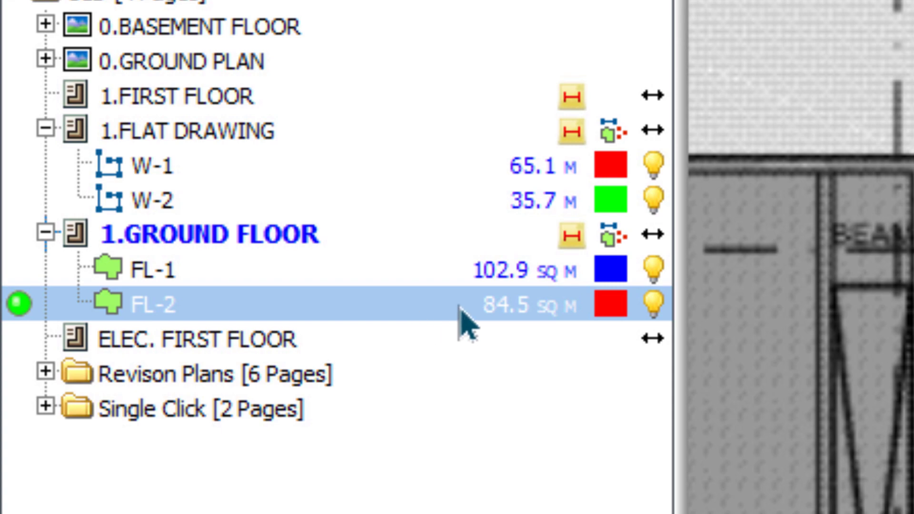
pyautogui.click(863, 440)
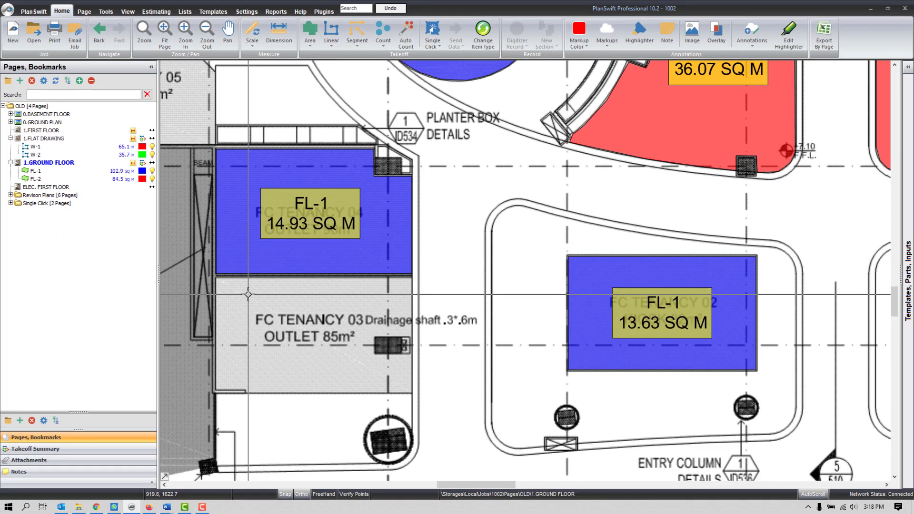
# Change the item type of the FL-2 section left of the central seating area to FL-1, for that section only.
pyautogui.scroll(-5, 248, 294)
pyautogui.scroll(3, 383, 177)
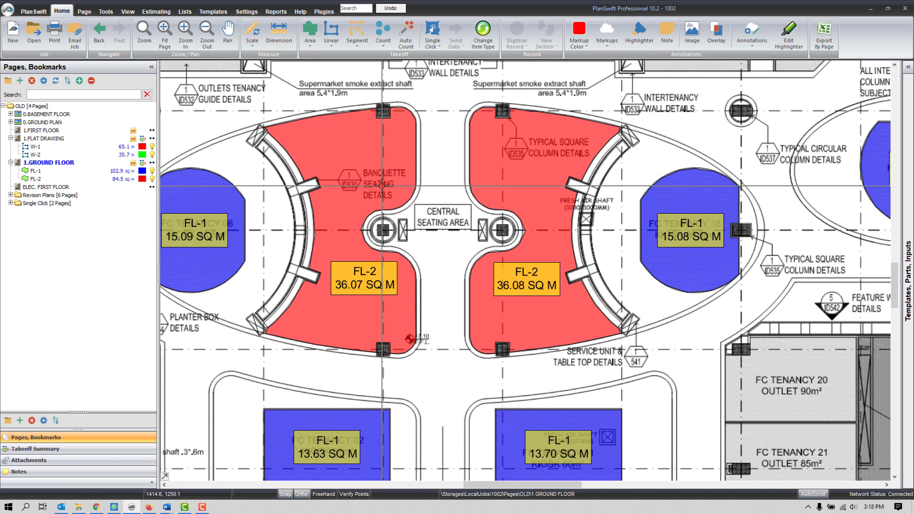
pyautogui.moveTo(382, 186)
pyautogui.hscroll(-2, 383, 186)
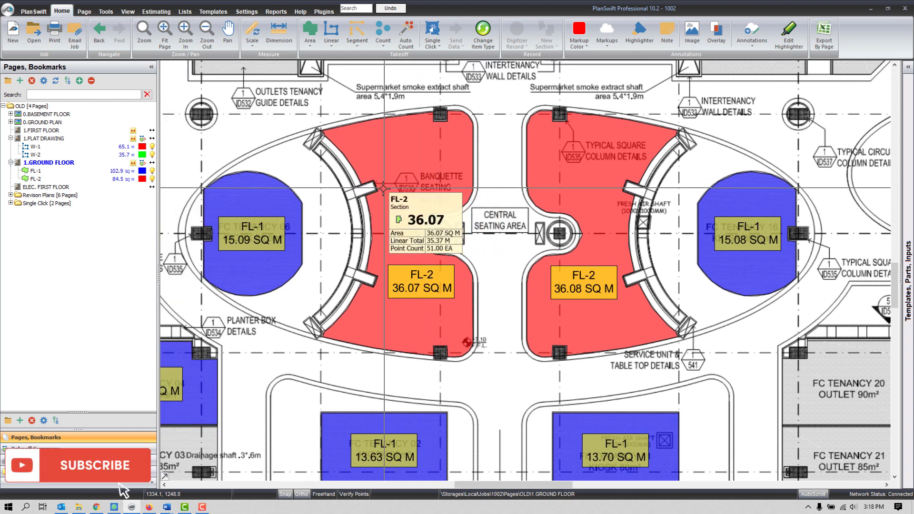
pyautogui.scroll(2, 389, 234)
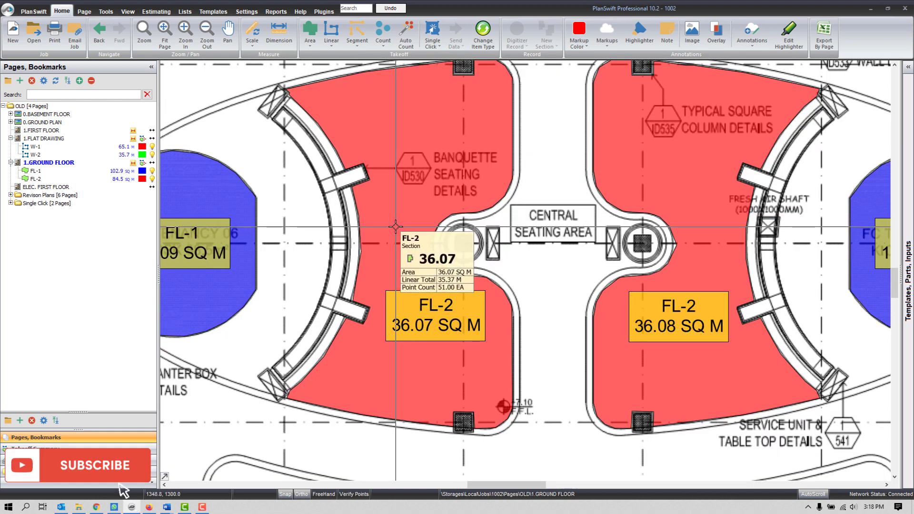
pyautogui.click(408, 146)
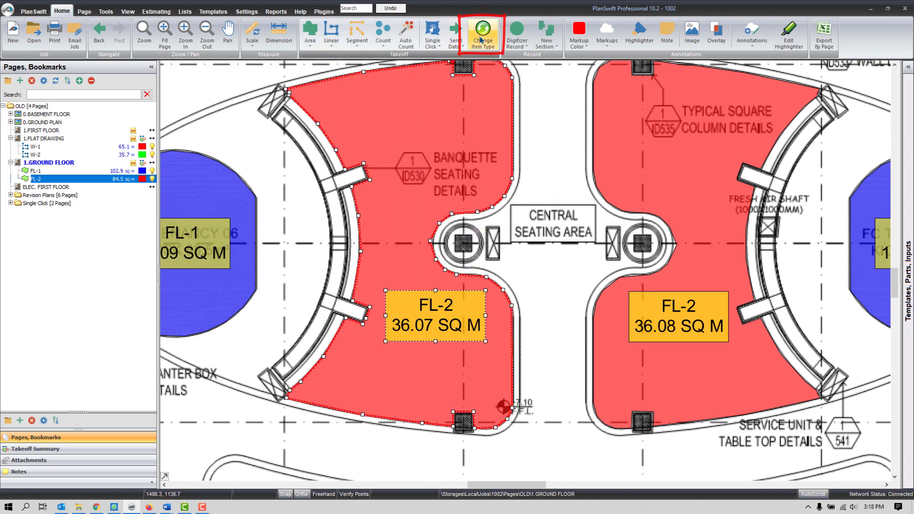
pyautogui.rightClick(416, 127)
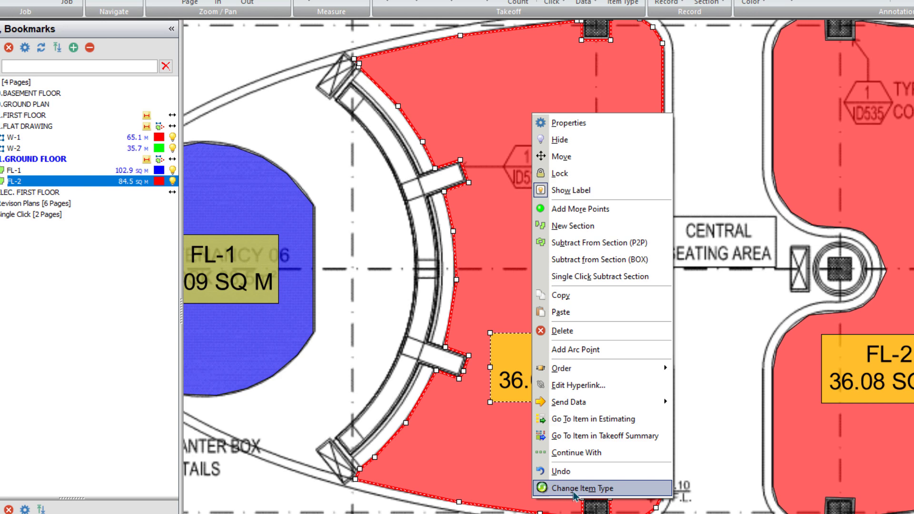
pyautogui.click(575, 489)
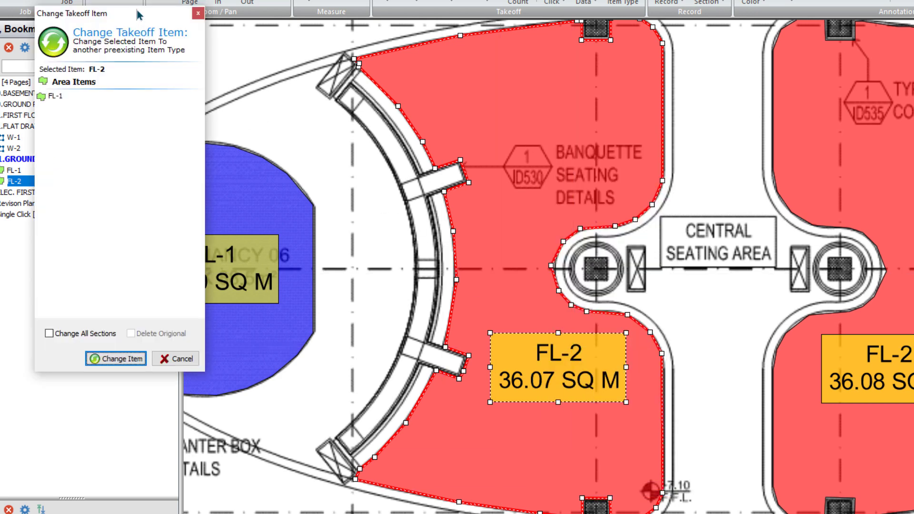
pyautogui.moveTo(138, 14); pyautogui.dragTo(404, 79)
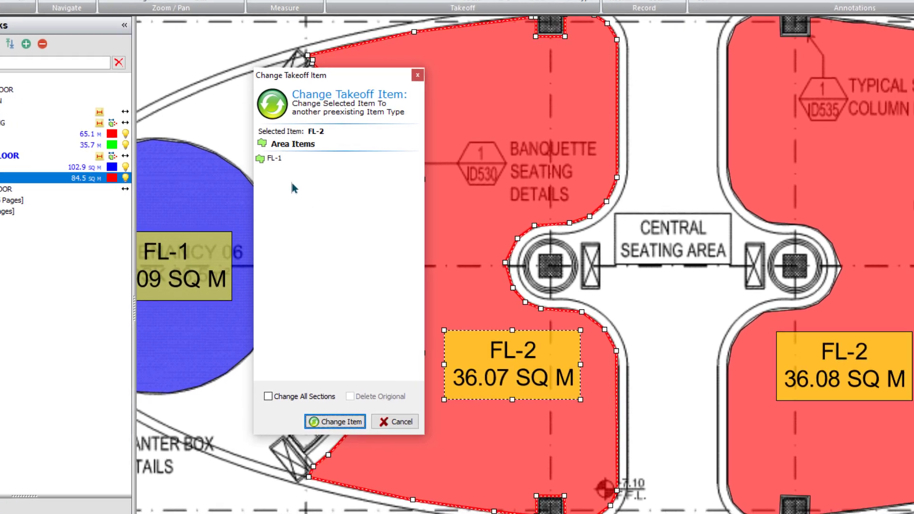
pyautogui.click(285, 158)
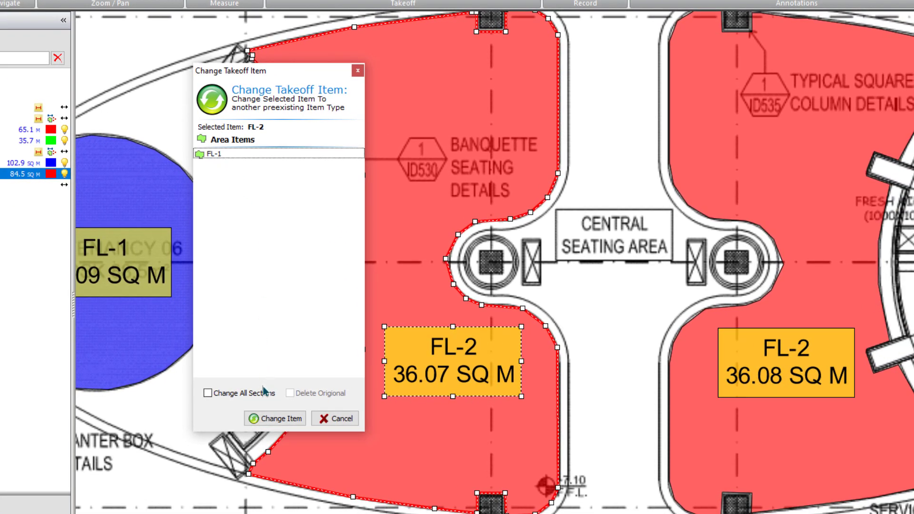
pyautogui.click(268, 419)
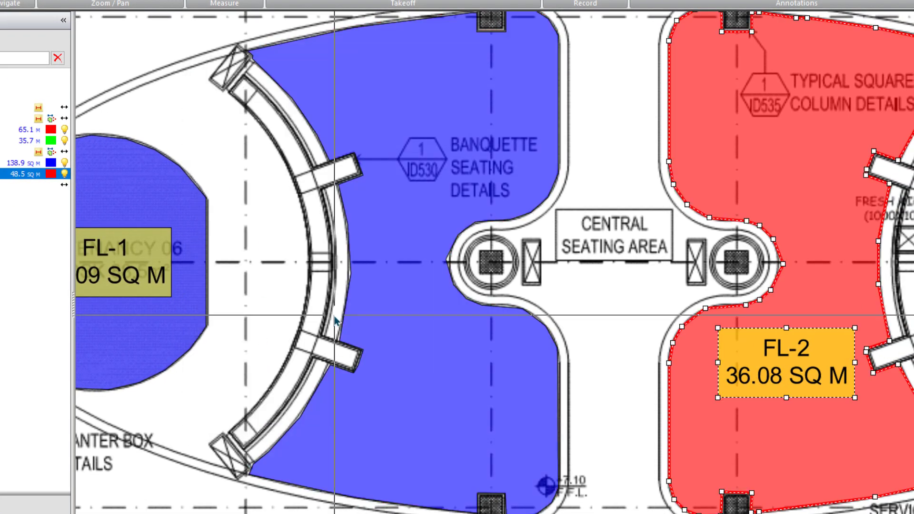
# Show the label on the section left of the central seating area and place it in the section's lower half.
pyautogui.rightClick(443, 109)
pyautogui.click(473, 184)
pyautogui.moveTo(479, 258); pyautogui.dragTo(446, 366)
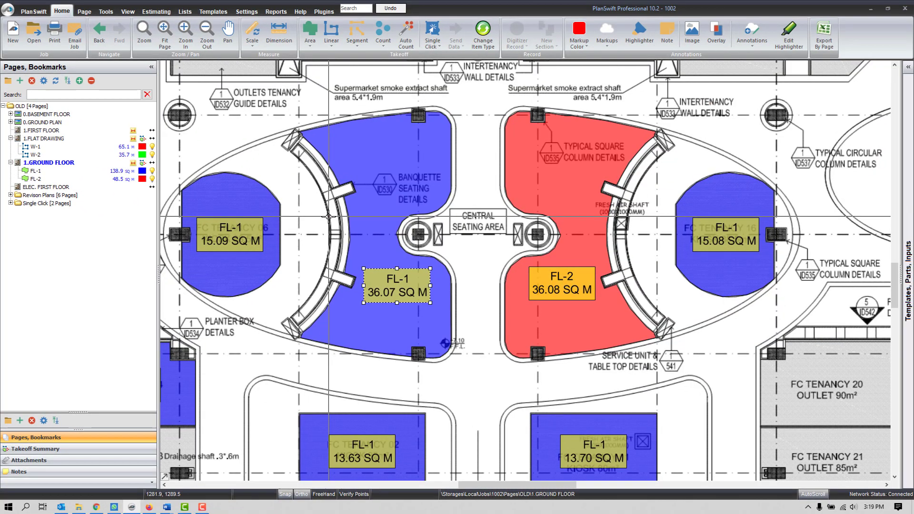
pyautogui.scroll(-3, 328, 216)
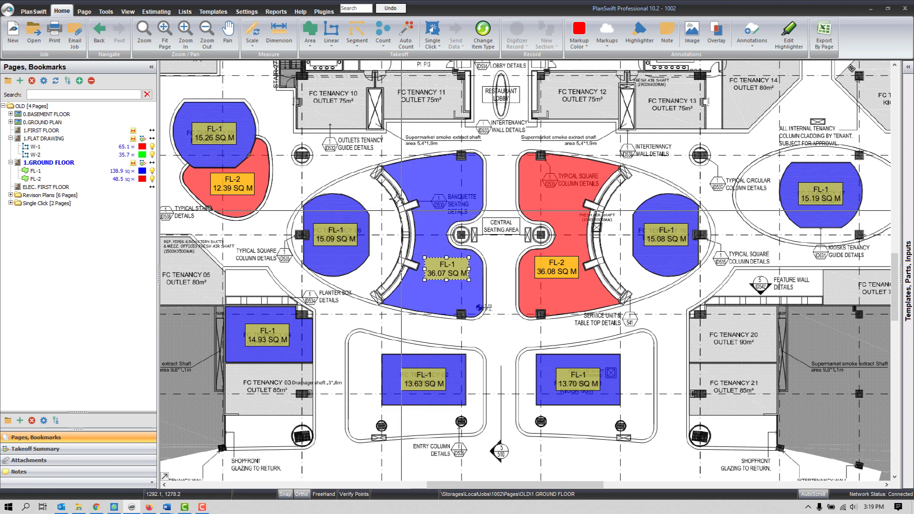
# Open the 1.FLAT DRAWING page and move the 17.70 M W-1 label into the Master Bed Room beside its outer wall.
pyautogui.click(52, 139)
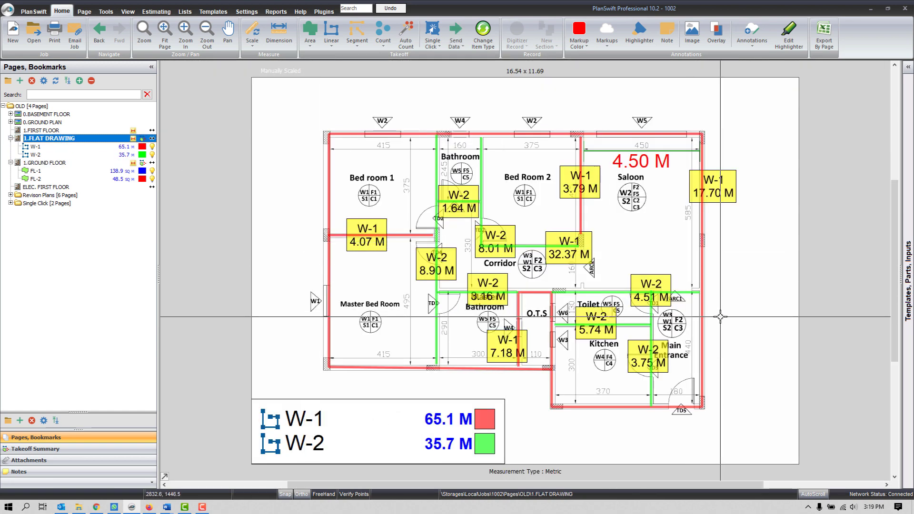
pyautogui.scroll(2, 713, 310)
pyautogui.scroll(-1, 577, 268)
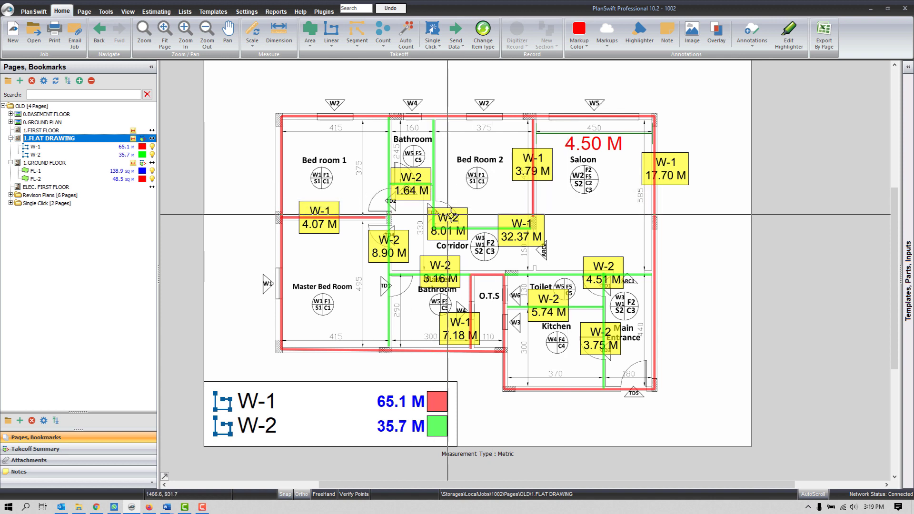
pyautogui.click(383, 349)
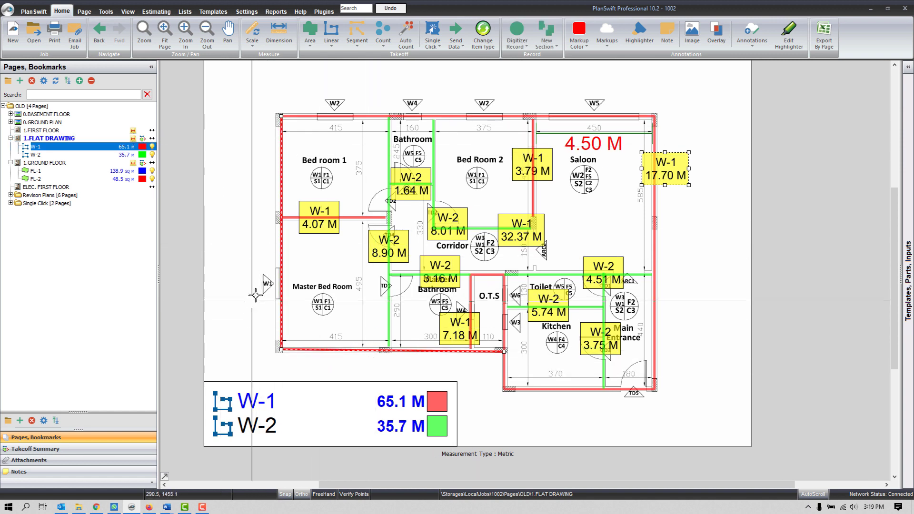
pyautogui.moveTo(658, 171); pyautogui.dragTo(283, 322)
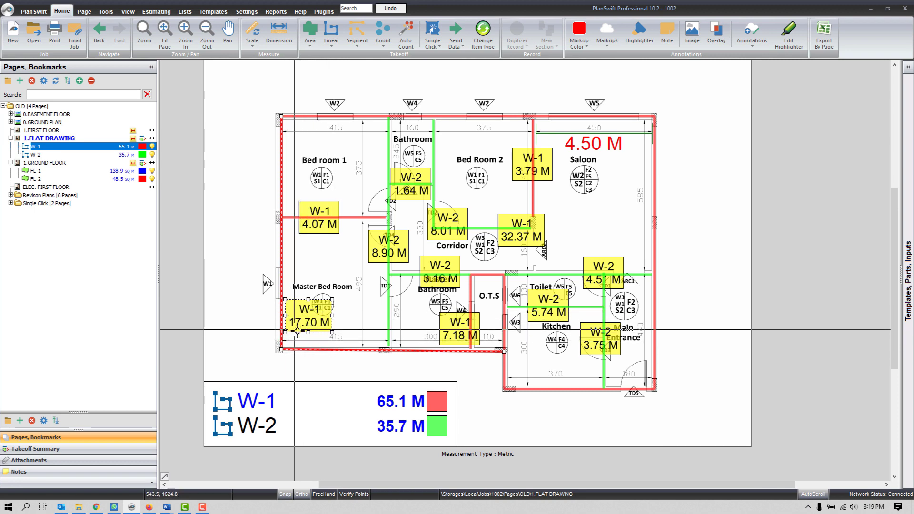
# Change the item type of the outer wall section around the Master Bed Room from W-1 to W-2.
pyautogui.scroll(2, 296, 318)
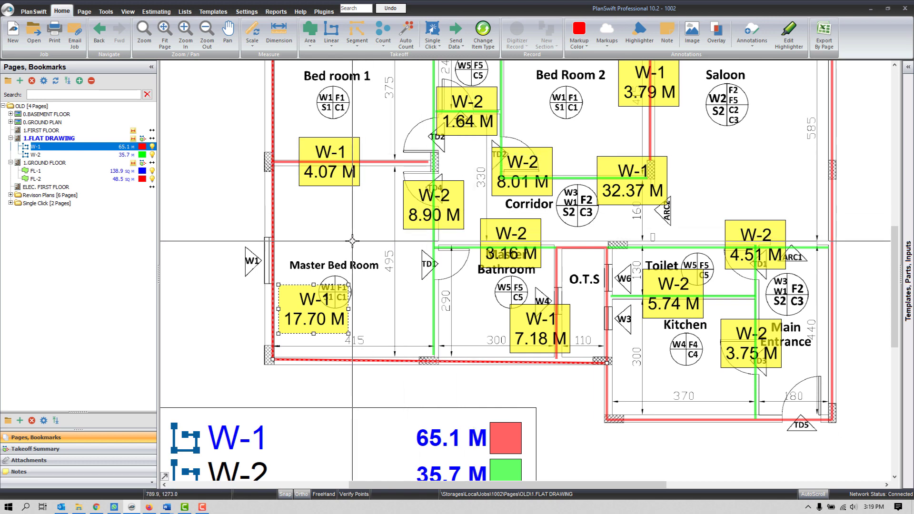
pyautogui.press('Escape')
pyautogui.click(273, 223)
pyautogui.click(483, 32)
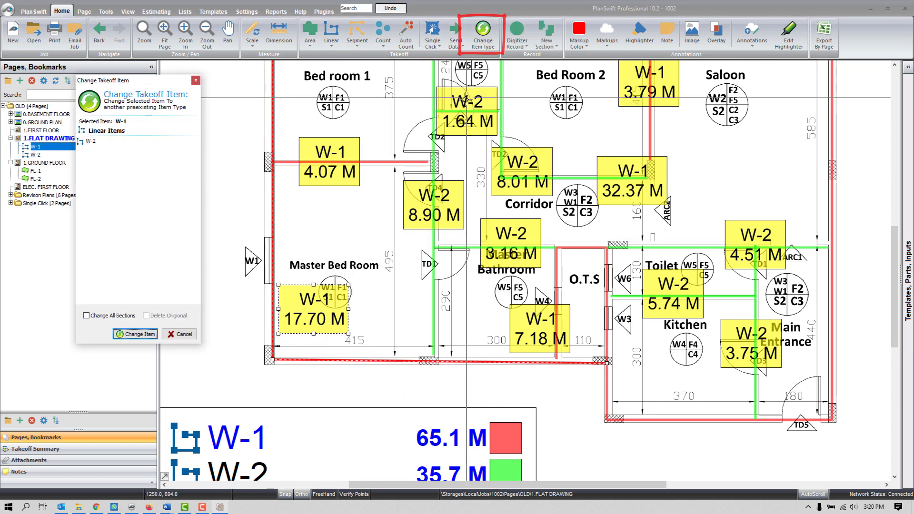
pyautogui.moveTo(150, 84); pyautogui.dragTo(492, 107)
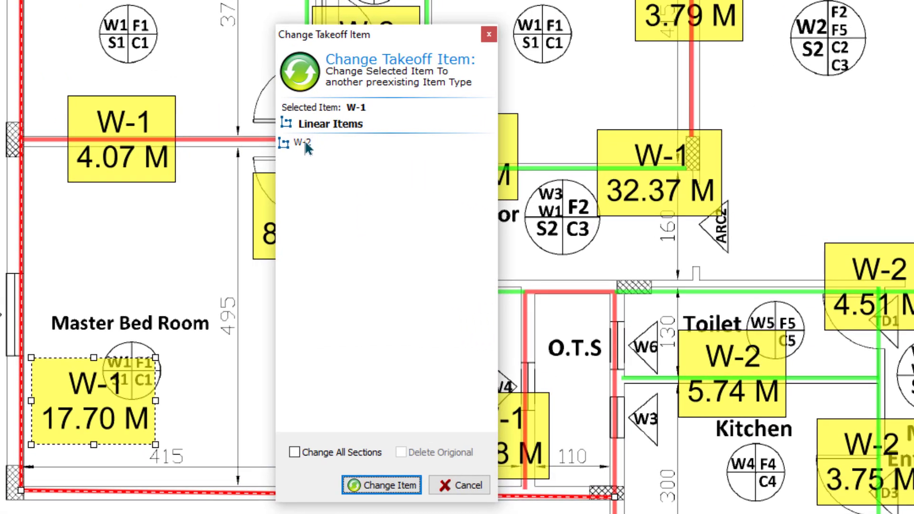
pyautogui.click(303, 143)
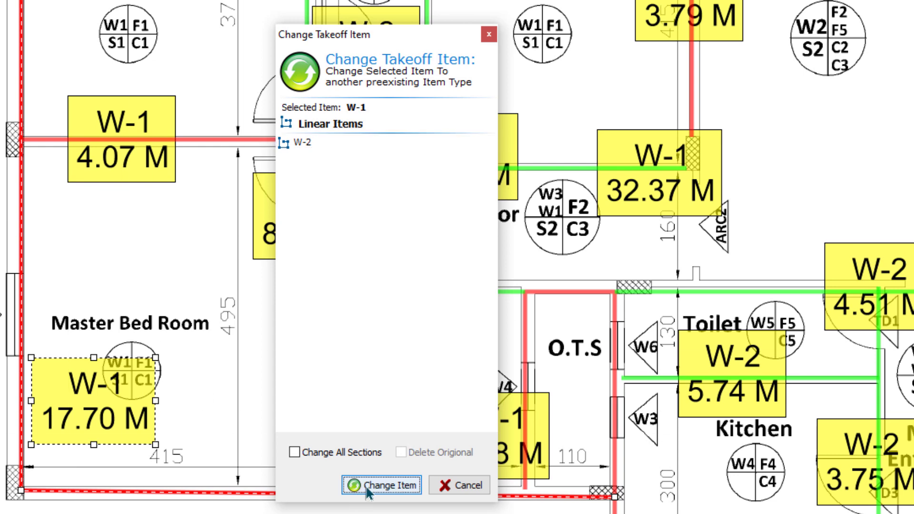
pyautogui.click(381, 485)
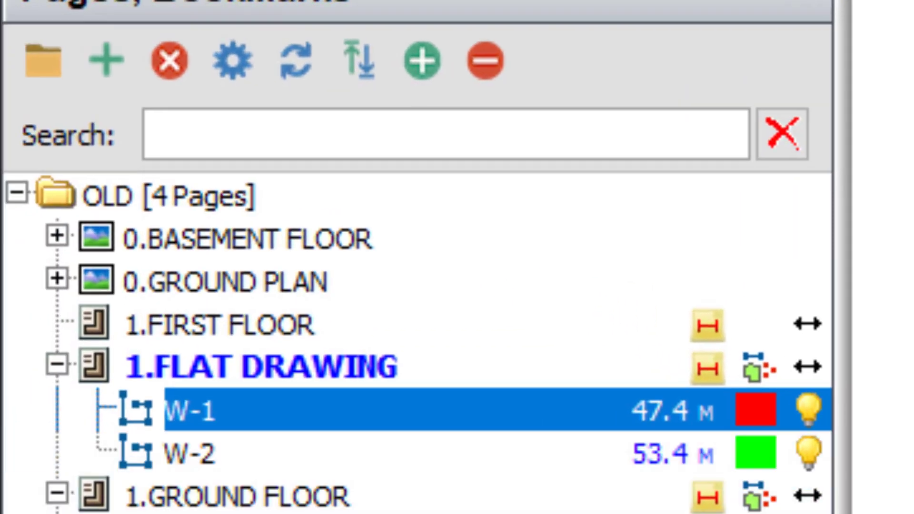
# Show the label on the Master Bed Room's outer wall section and place it inside the room beside the left wall.
pyautogui.click(190, 453)
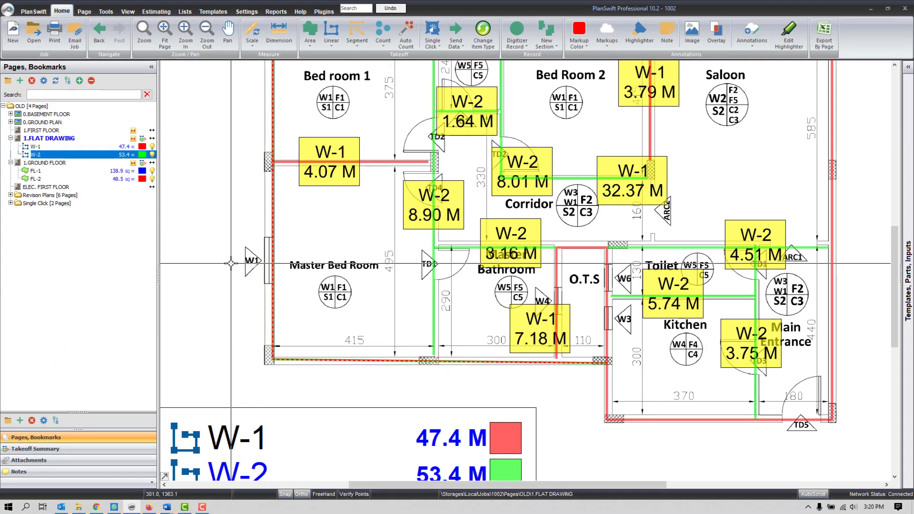
pyautogui.rightClick(272, 225)
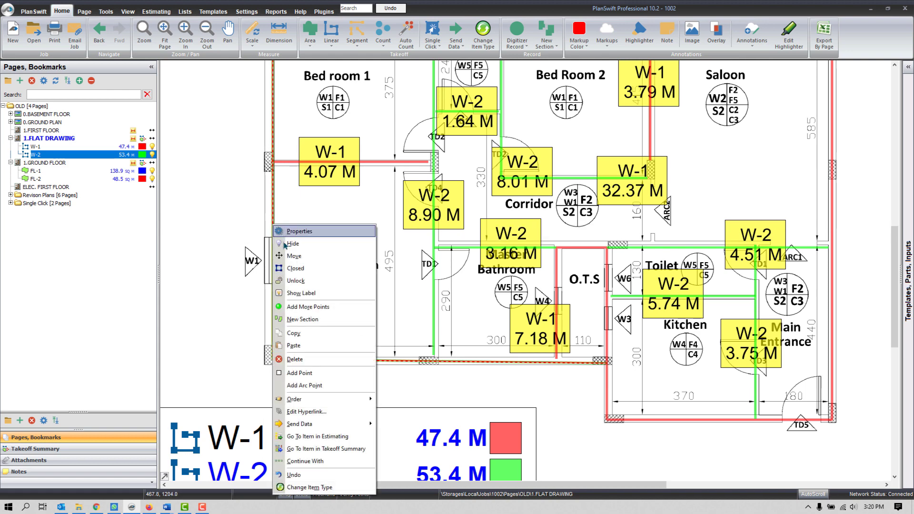
pyautogui.click(298, 292)
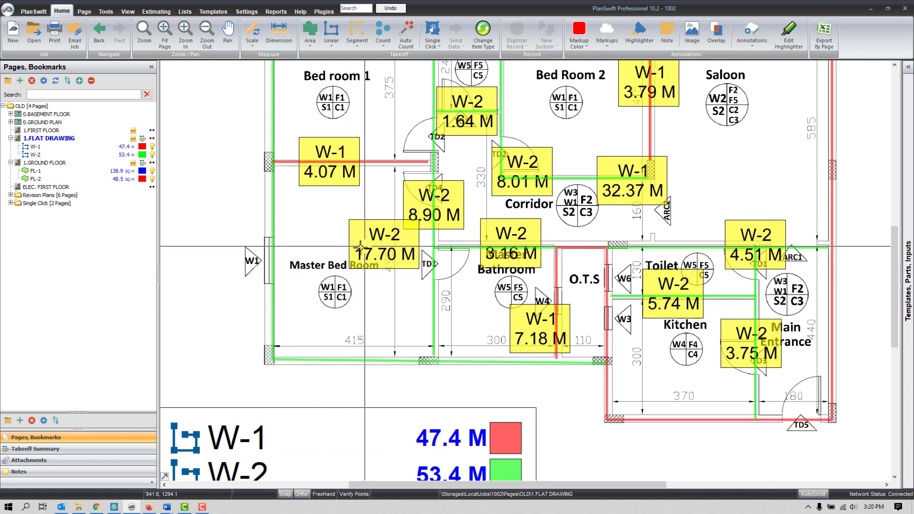
pyautogui.scroll(-2, 310, 238)
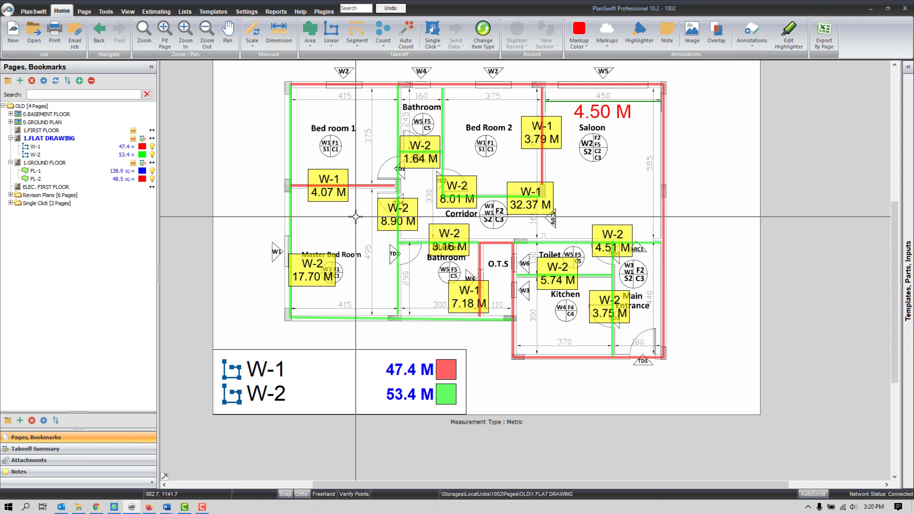
pyautogui.moveTo(356, 217); pyautogui.dragTo(331, 222)
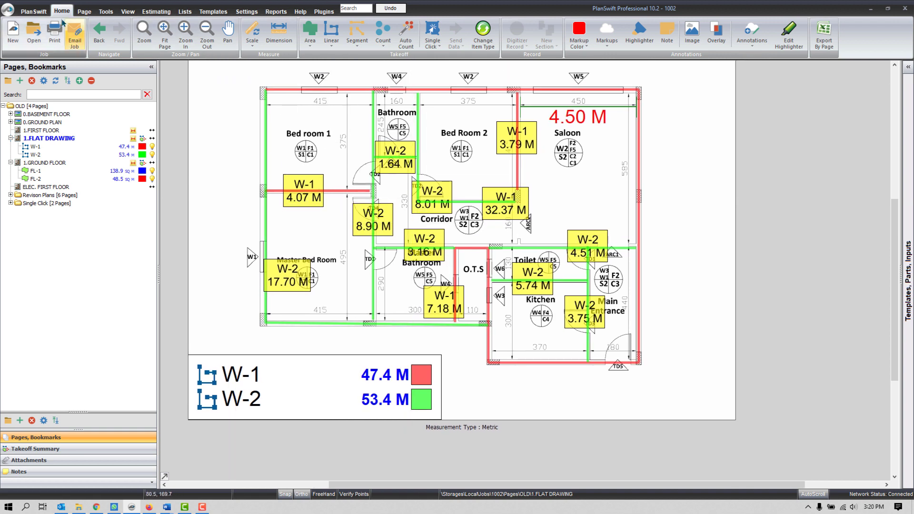
# Return to the 1.GROUND FLOOR page and view its area takeoffs.
pyautogui.click(55, 164)
pyautogui.scroll(2, 448, 332)
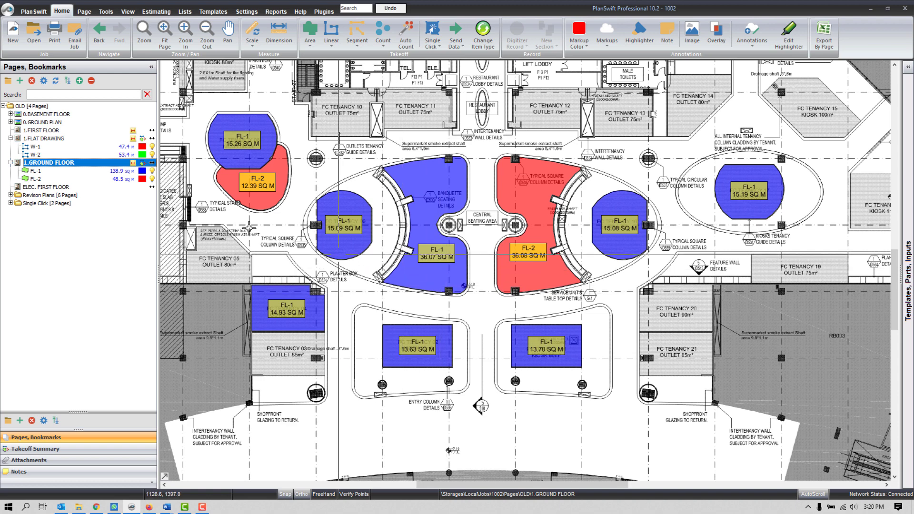
# Check which existing items the FL-1 banquette seating section can be changed to.
pyautogui.scroll(1, 442, 257)
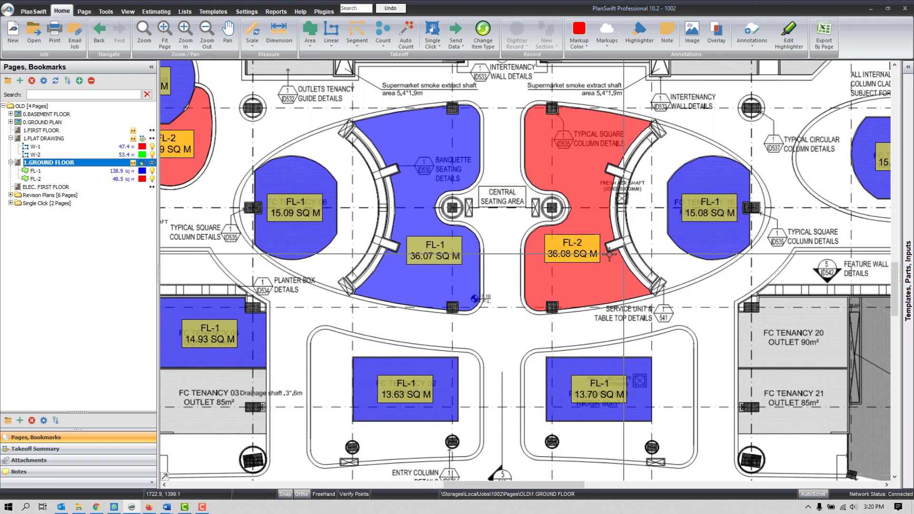
pyautogui.click(429, 224)
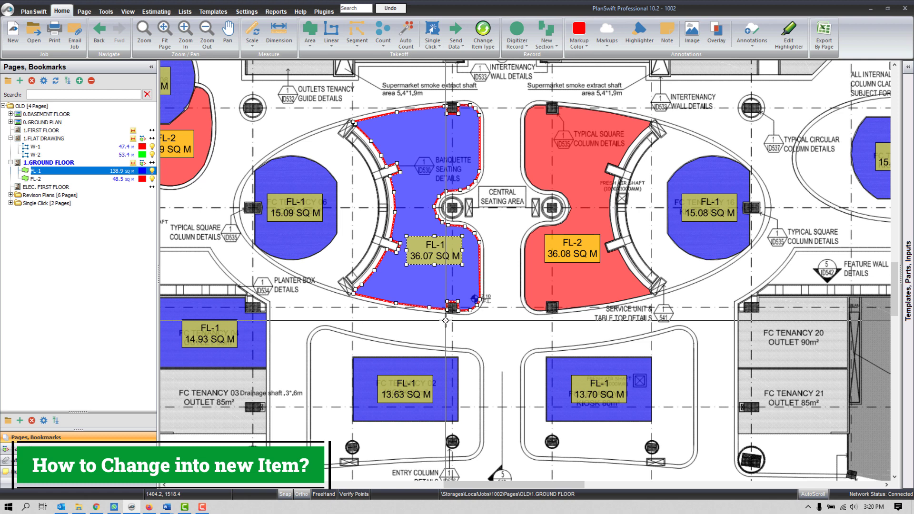
pyautogui.click(483, 44)
pyautogui.moveTo(148, 97); pyautogui.dragTo(286, 120)
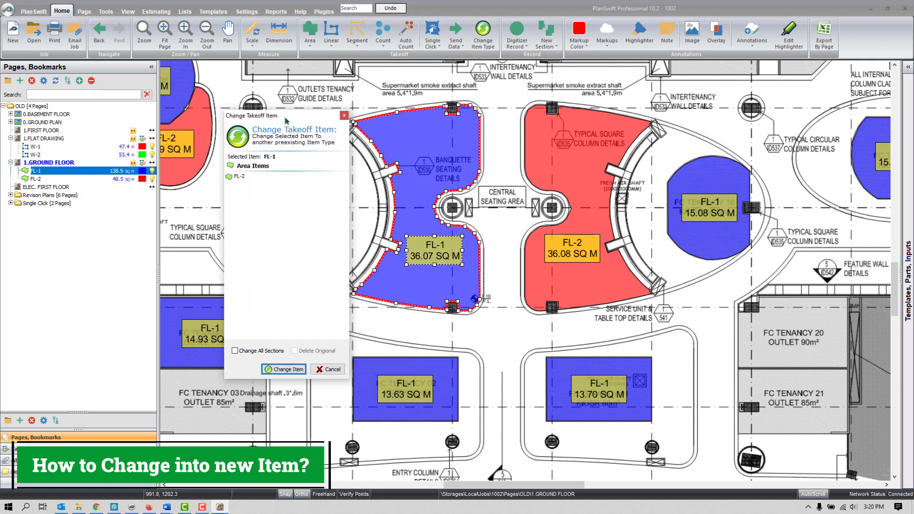
pyautogui.click(344, 116)
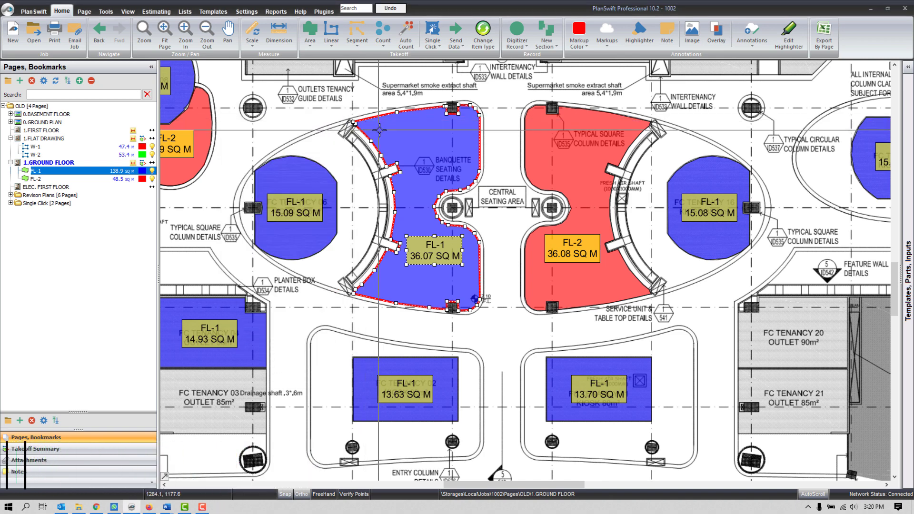
# Create a new area takeoff item named FL-3 with solid fill on the 1.GROUND FLOOR page.
pyautogui.scroll(-3, 401, 147)
pyautogui.scroll(2, 402, 147)
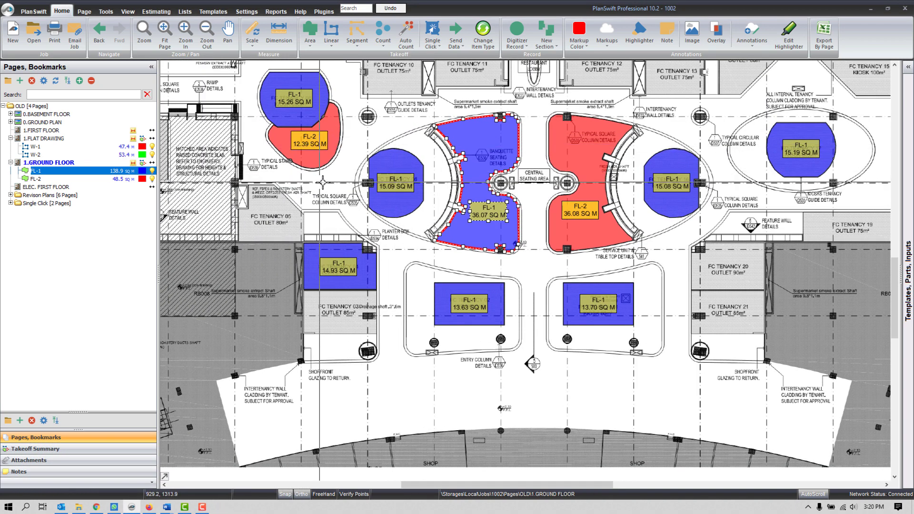
pyautogui.hscroll(-1, 357, 191)
pyautogui.click(376, 186)
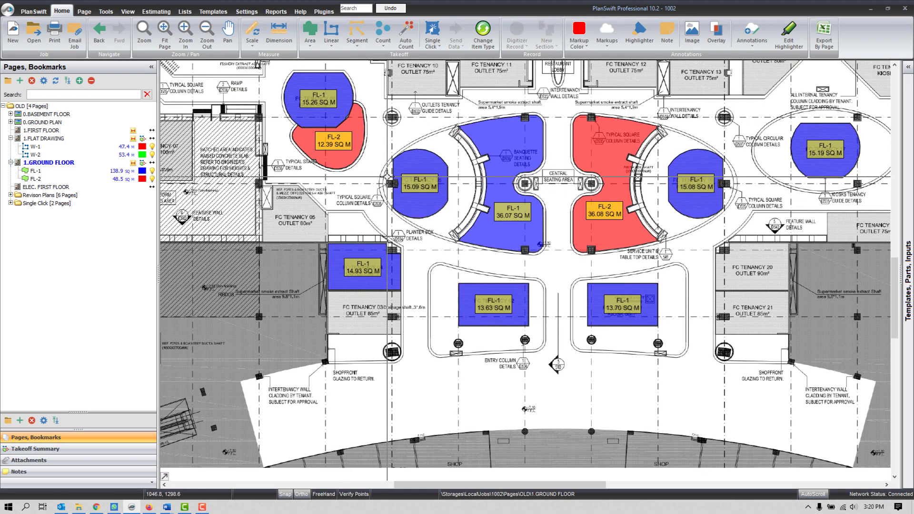
pyautogui.scroll(2, 387, 181)
pyautogui.click(310, 31)
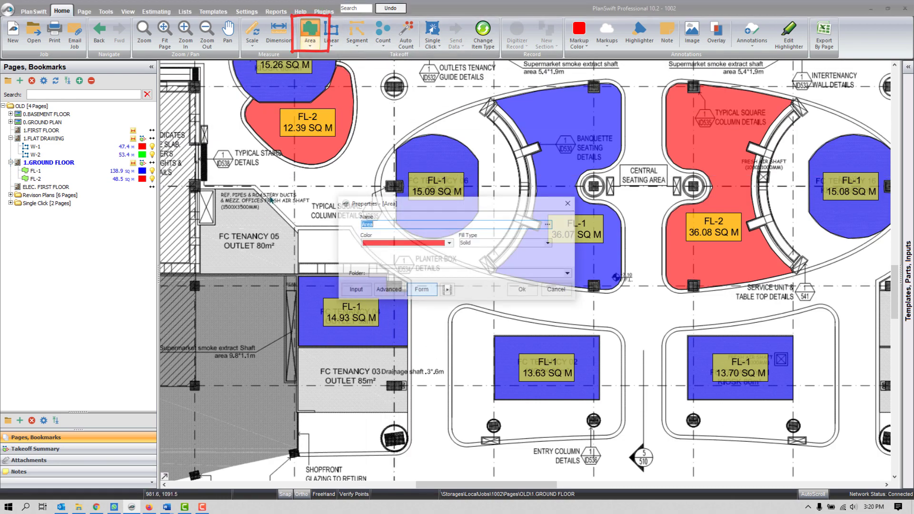
pyautogui.write('F')
pyautogui.write('L-')
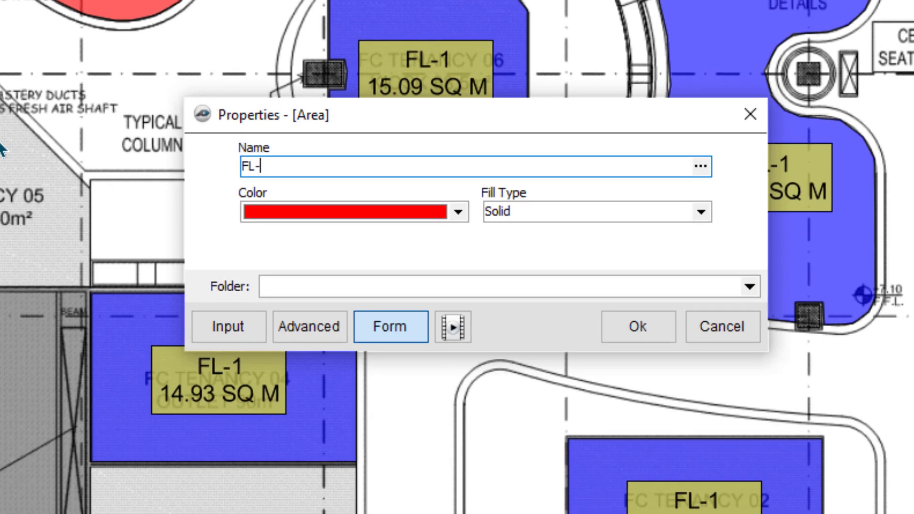
pyautogui.write('3')
pyautogui.click(636, 333)
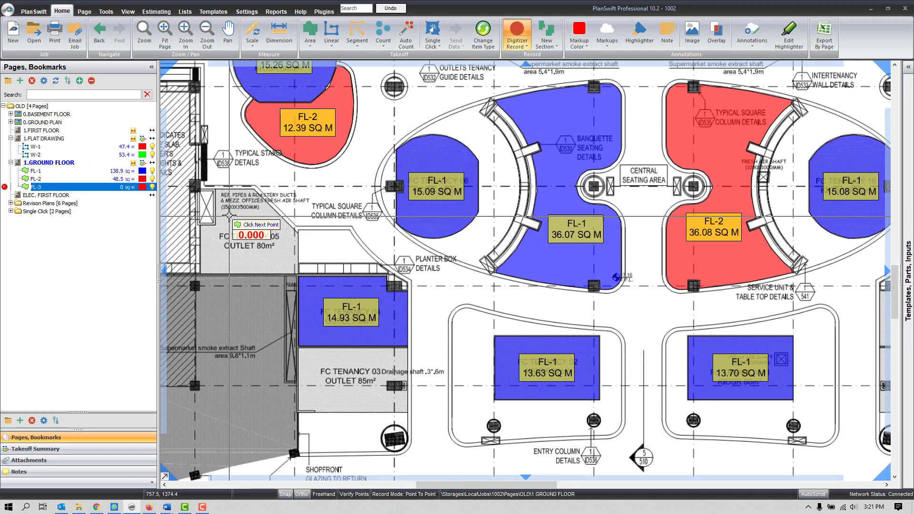
# Draw a small triangular FL-3 placeholder area of about 0.2 SQ M inside FC Tenancy 05 and stop recording.
pyautogui.click(241, 203)
pyautogui.click(240, 220)
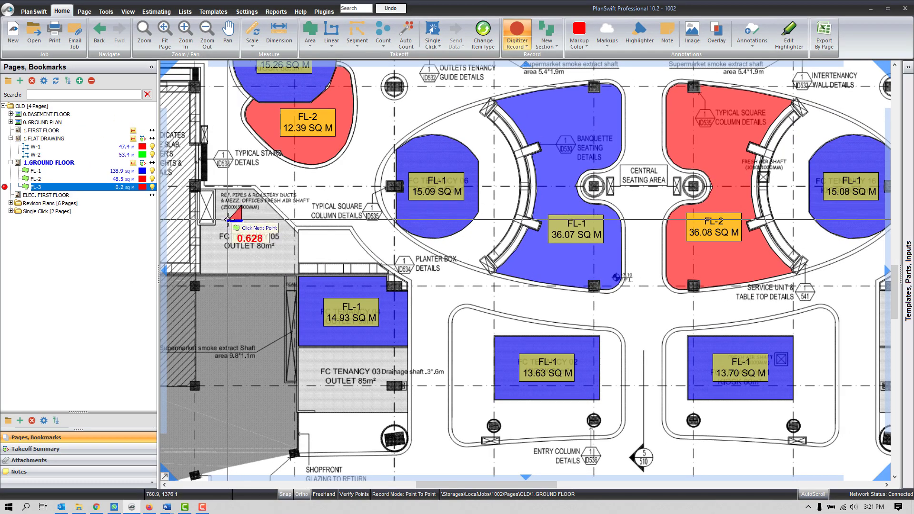
pyautogui.rightClick(227, 219)
pyautogui.click(239, 240)
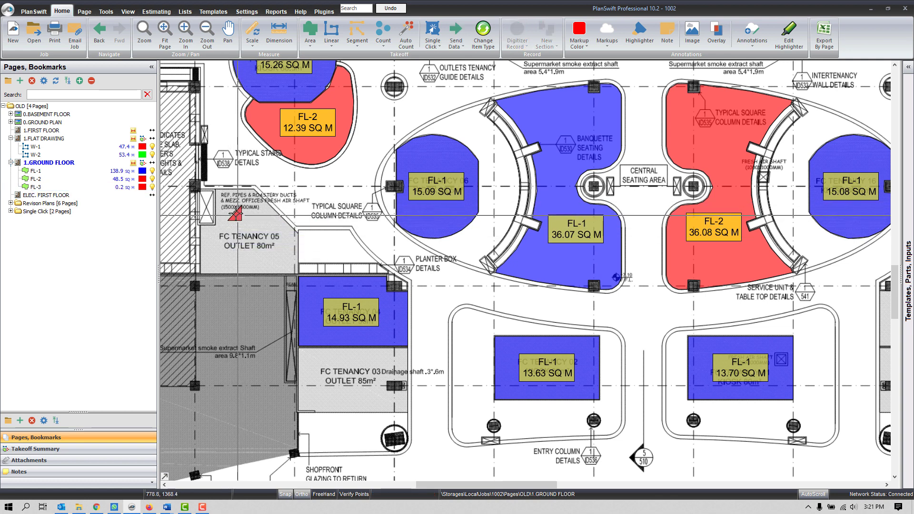
# Change the item type of the banquette seating section from FL-1 to FL-3.
pyautogui.click(580, 118)
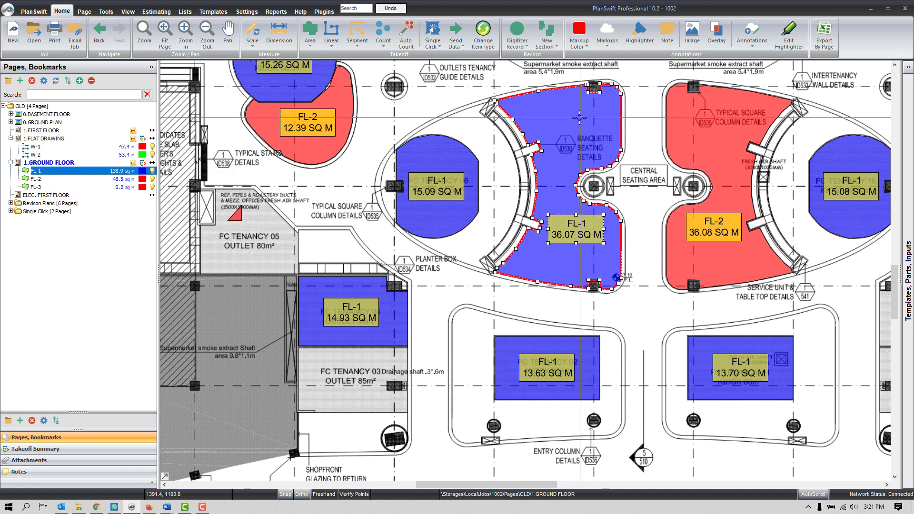
pyautogui.moveTo(578, 122)
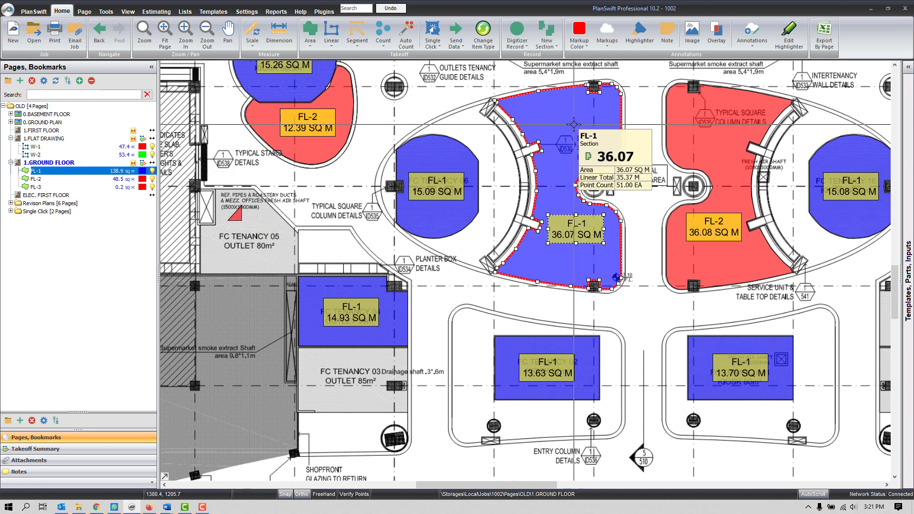
pyautogui.click(482, 38)
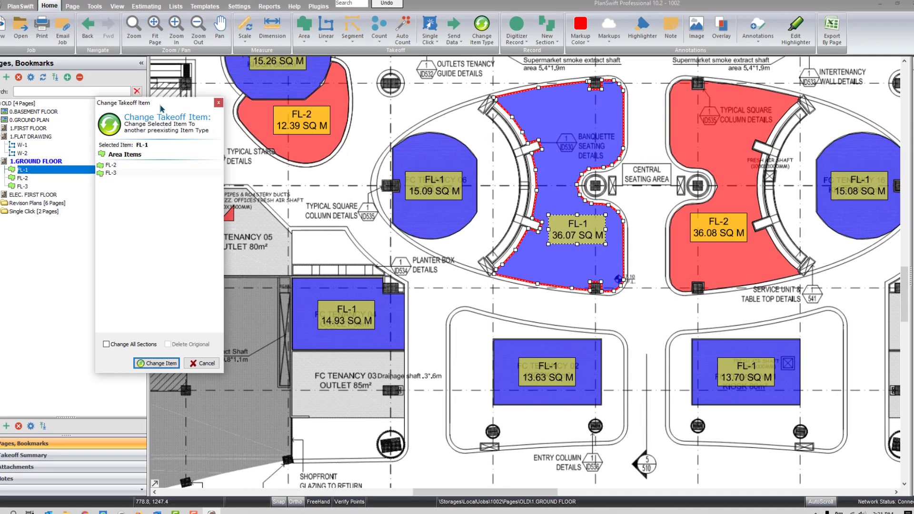
pyautogui.moveTo(157, 103); pyautogui.dragTo(308, 103)
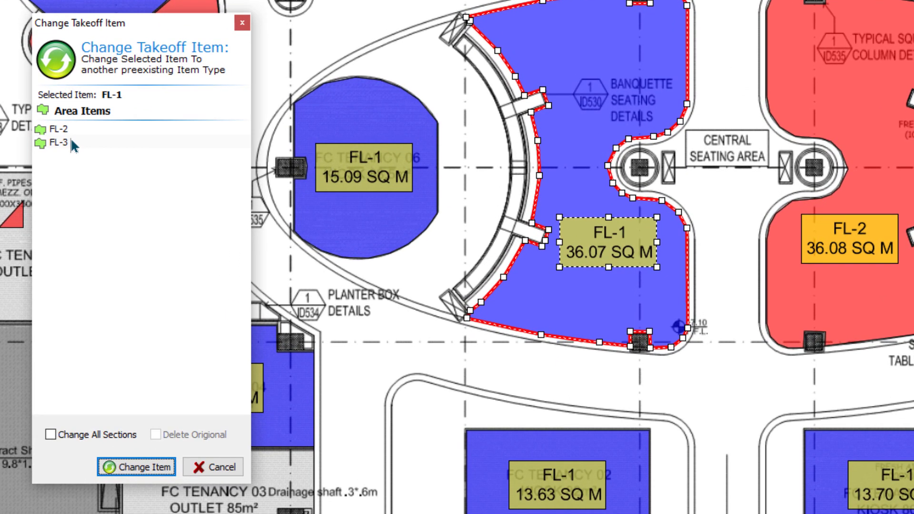
pyautogui.click(120, 149)
pyautogui.click(143, 468)
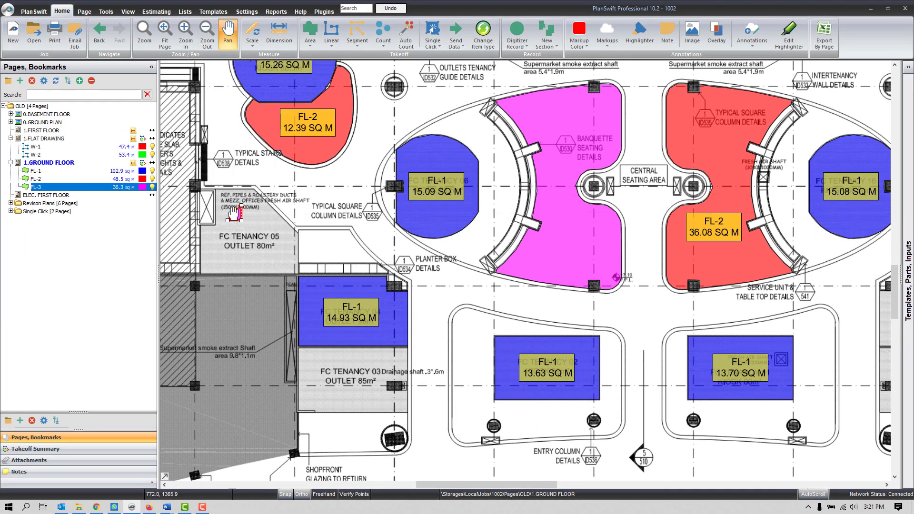
# Delete the triangular FL-3 placeholder and show the banquette seating section's label, placing it in the section's lower half.
pyautogui.rightClick(233, 214)
pyautogui.click(259, 366)
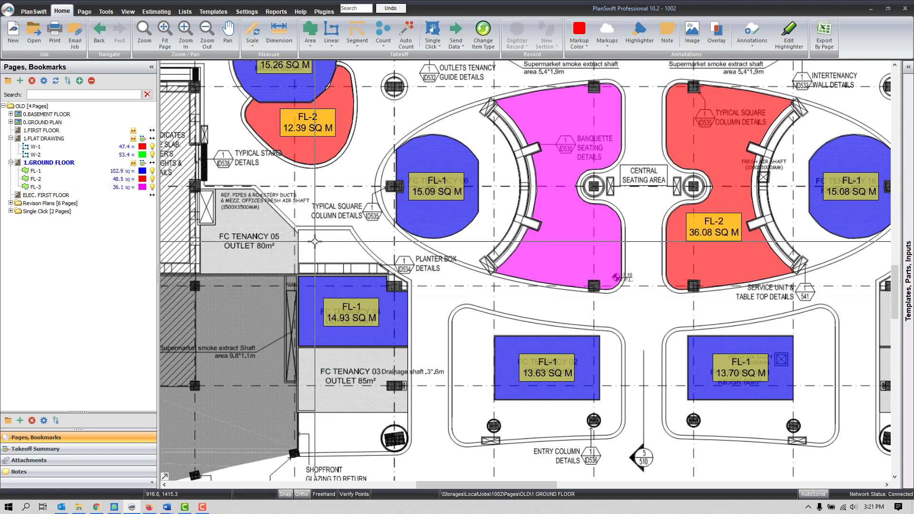
pyautogui.moveTo(563, 156); pyautogui.dragTo(460, 180)
pyautogui.rightClick(460, 180)
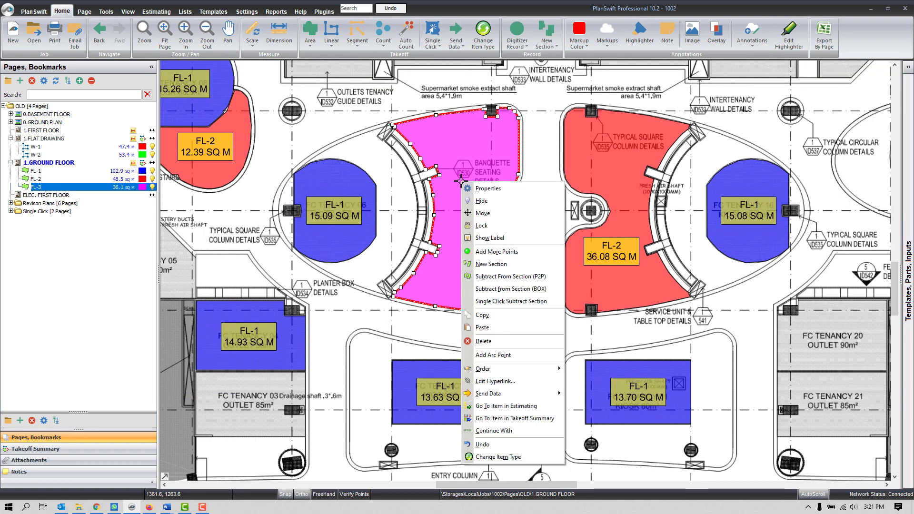
pyautogui.click(485, 237)
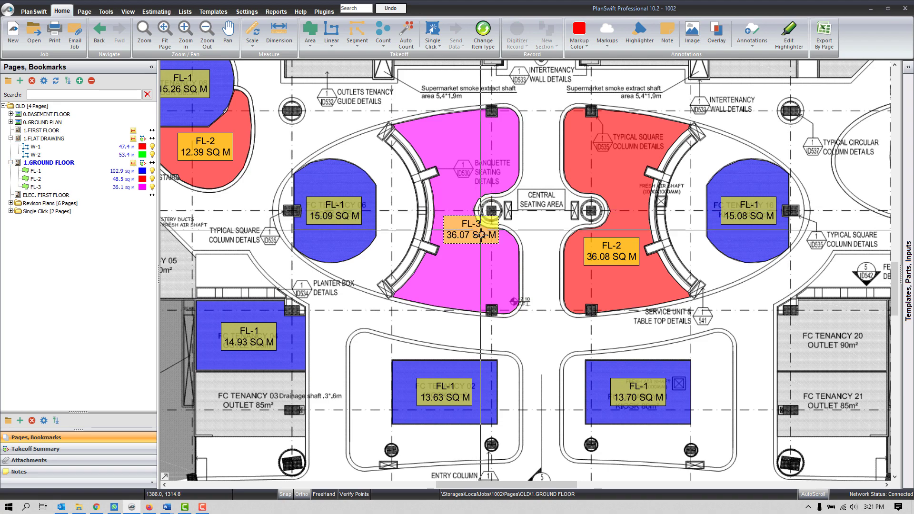
pyautogui.click(482, 257)
# Try to change the FL-1 sections on FC Tenancy 02 and FC Tenancy 01 together to item type FL-3.
pyautogui.scroll(-1, 509, 219)
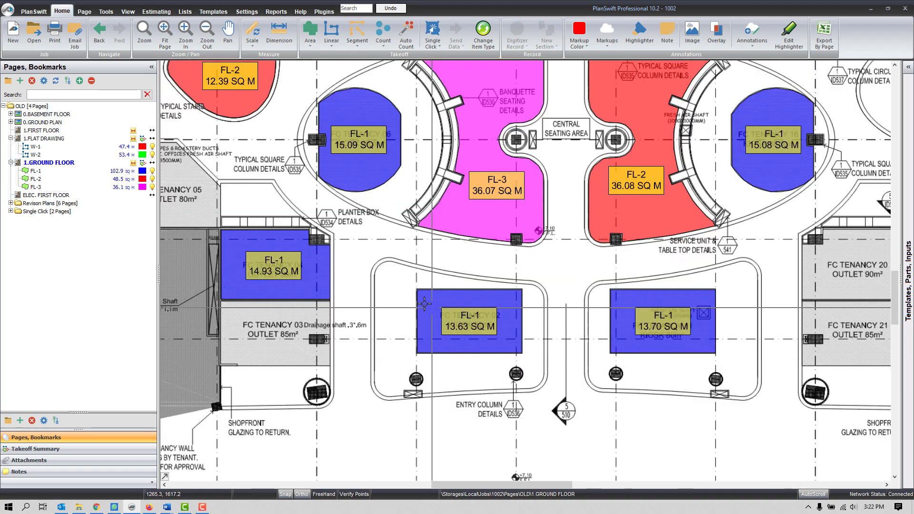
pyautogui.scroll(-1, 442, 326)
pyautogui.scroll(3, 442, 326)
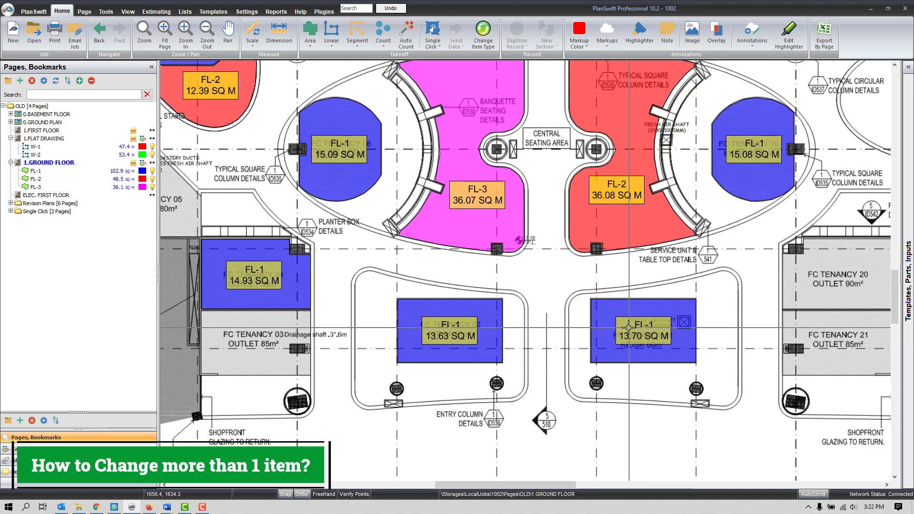
pyautogui.moveTo(186, 227); pyautogui.dragTo(740, 414)
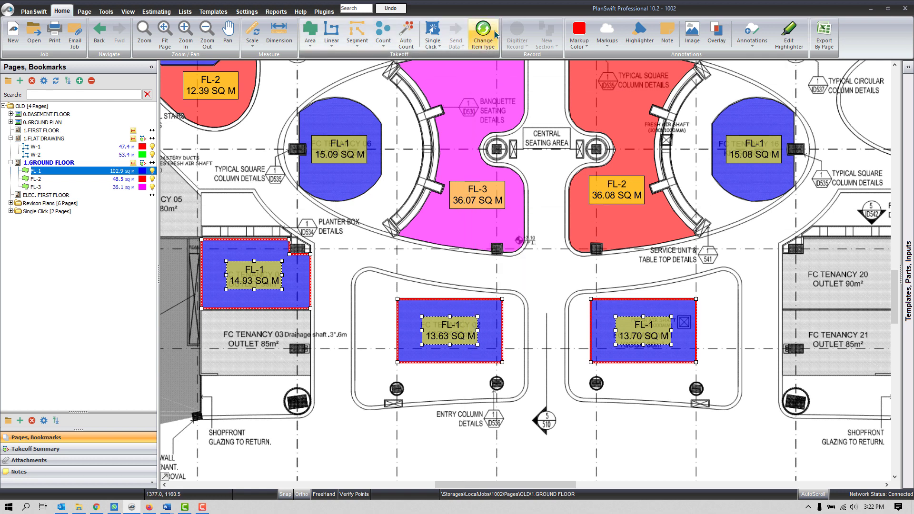
pyautogui.click(422, 269)
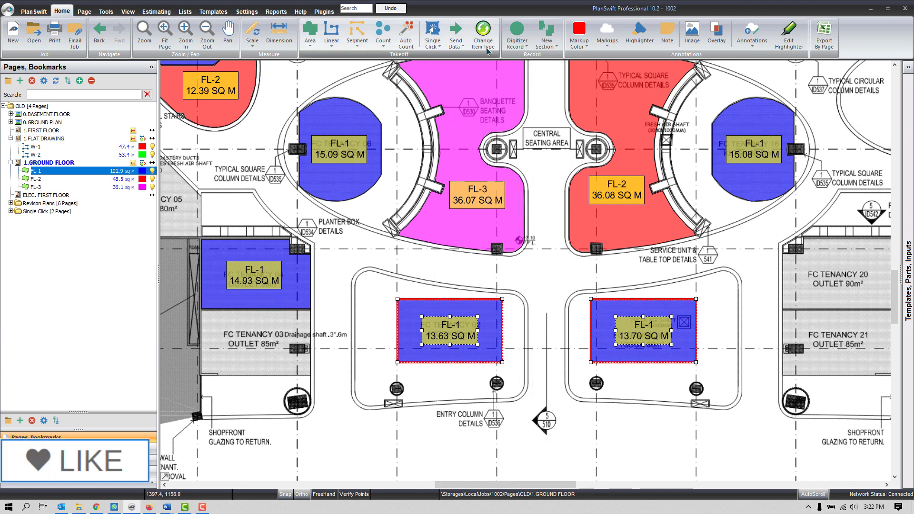
pyautogui.click(483, 34)
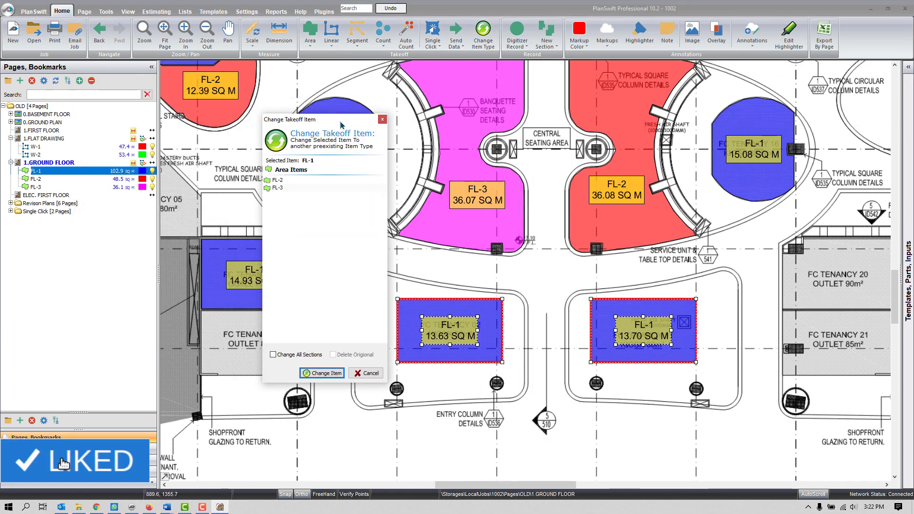
pyautogui.click(280, 189)
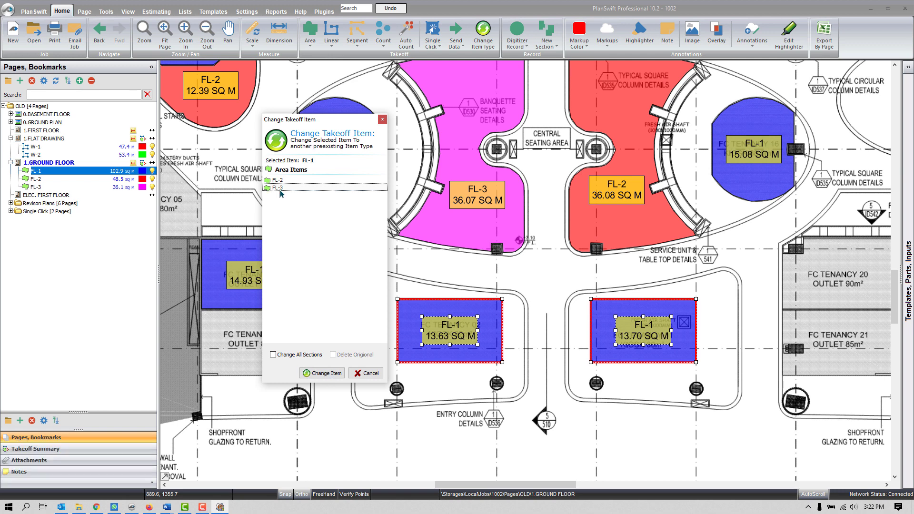
pyautogui.click(322, 374)
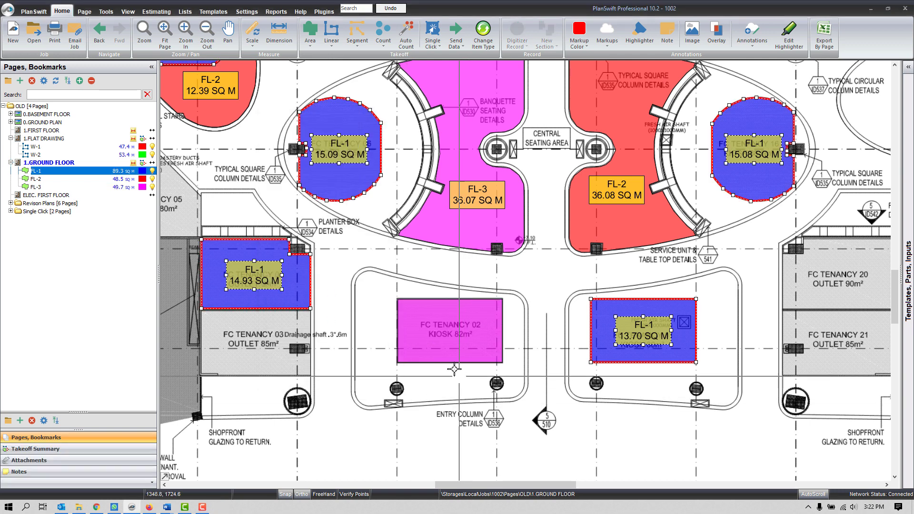
# Show the label on the FL-3 section at FC Tenancy 02 and place it in the middle of the rectangle.
pyautogui.click(455, 334)
pyautogui.rightClick(460, 307)
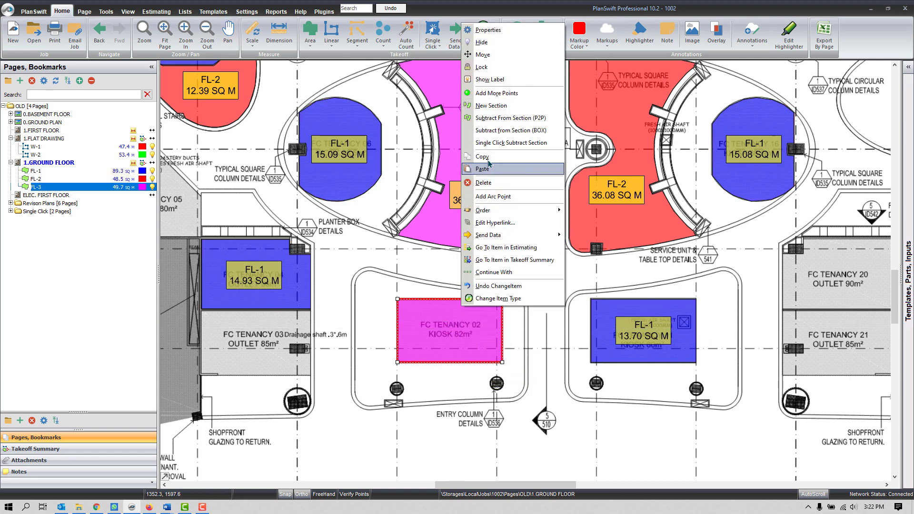
pyautogui.click(495, 92)
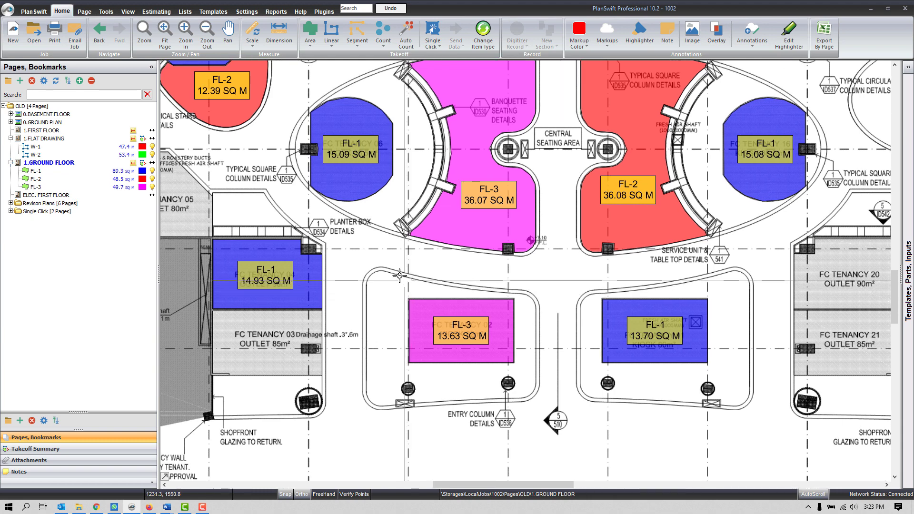
# Change all FL-1 sections to FL-3 at once, starting from the FC Tenancy 06 section and keeping the original item.
pyautogui.scroll(-2, 399, 275)
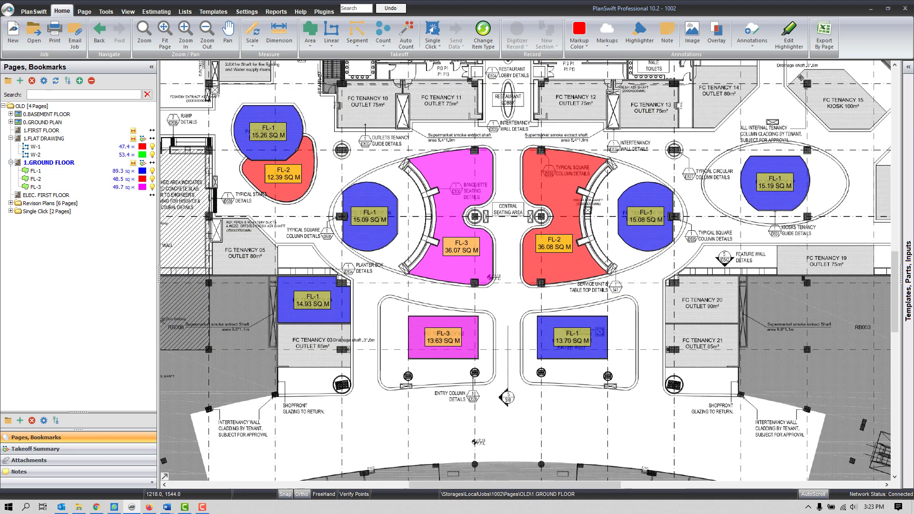
pyautogui.click(368, 196)
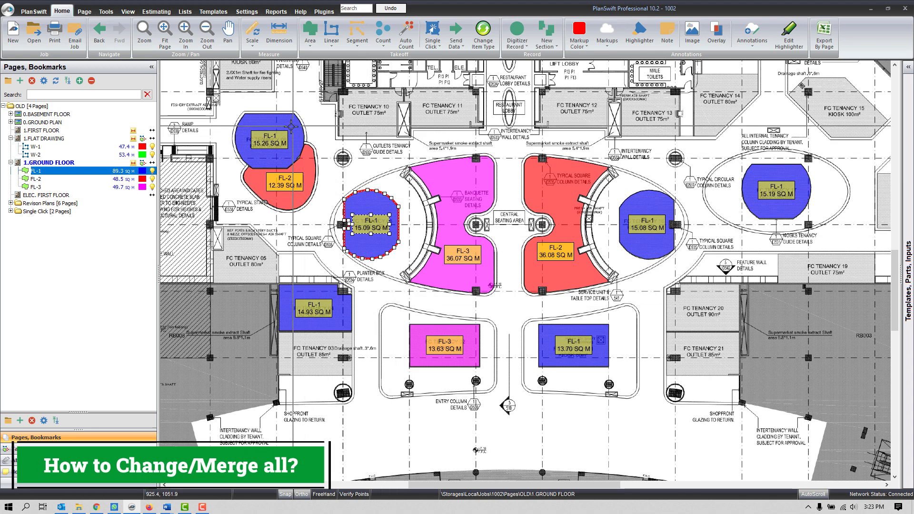
pyautogui.scroll(2, 359, 239)
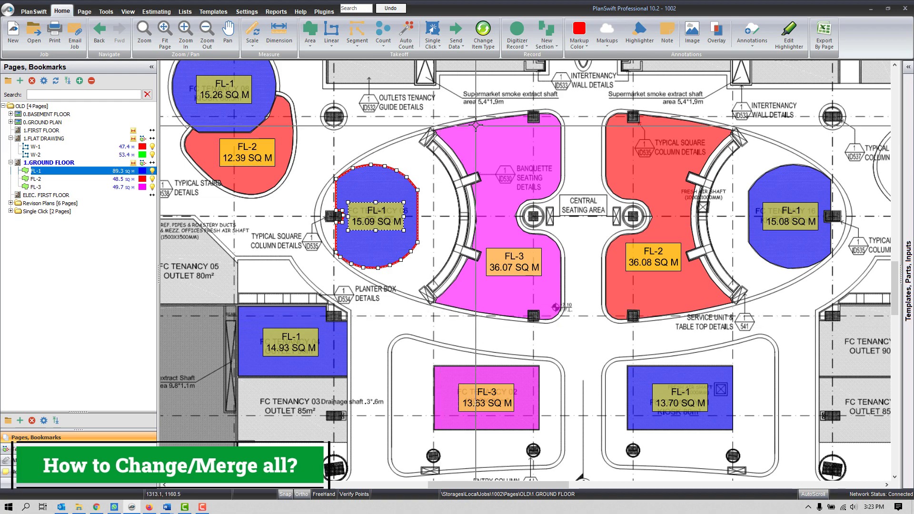
pyautogui.click(483, 36)
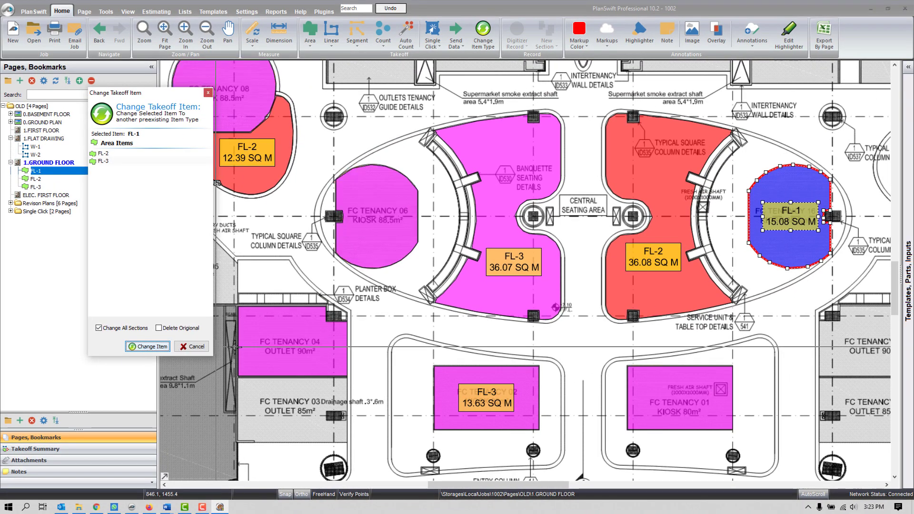
pyautogui.click(148, 346)
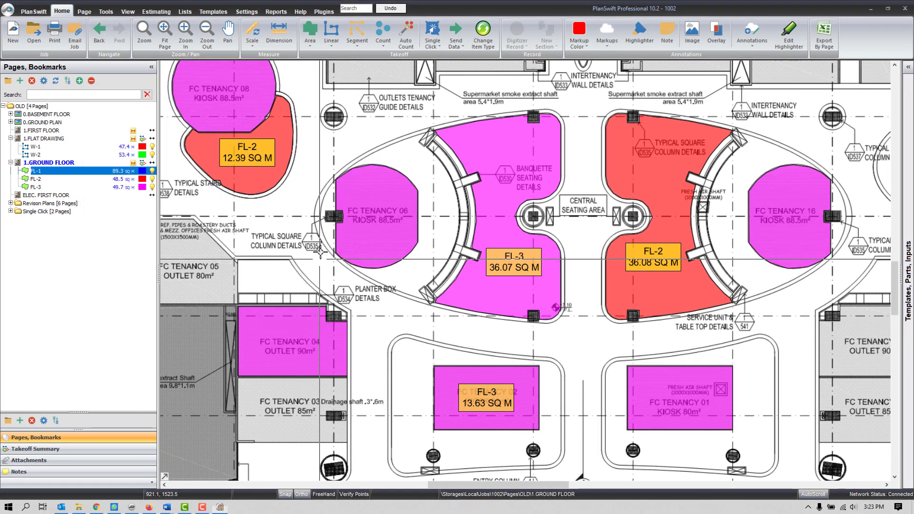
# Examine the area totals of the FL-1, FL-2 and FL-3 items under 1.GROUND FLOOR.
pyautogui.scroll(-2, 434, 186)
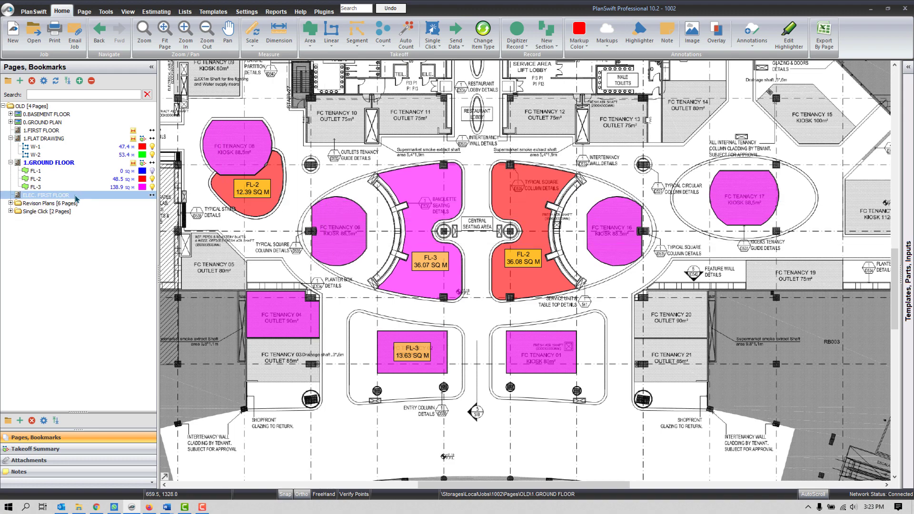
pyautogui.click(69, 179)
pyautogui.click(123, 169)
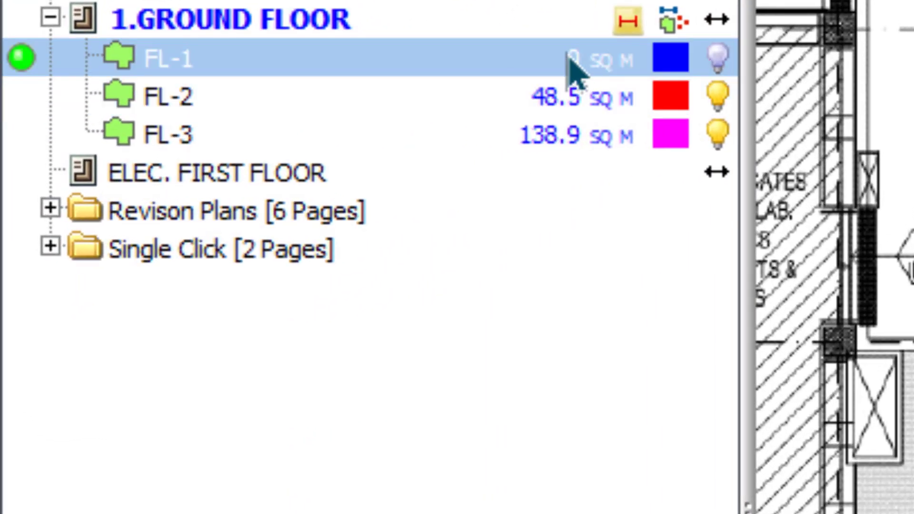
# Undo the change of all FL-1 sections to FL-3 on the ground floor plan.
pyautogui.click(430, 169)
pyautogui.click(579, 138)
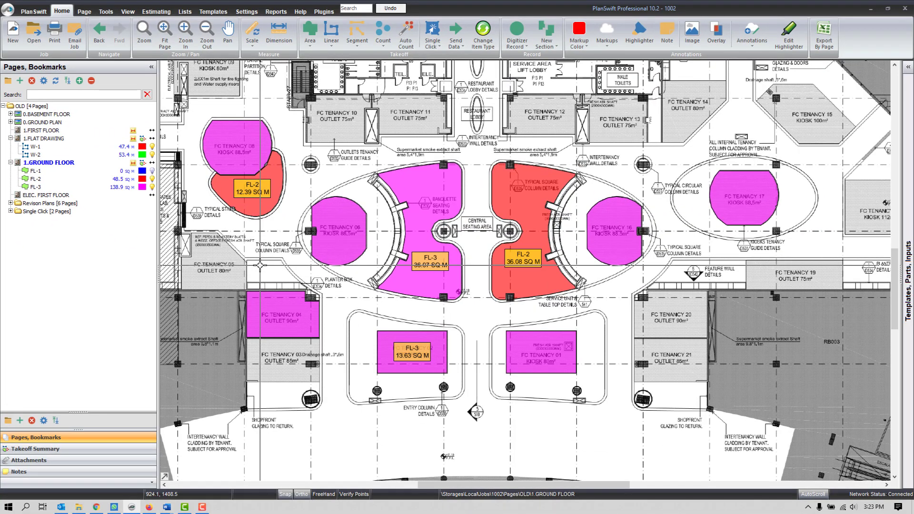
pyautogui.hotkey('ctrl', 'z')
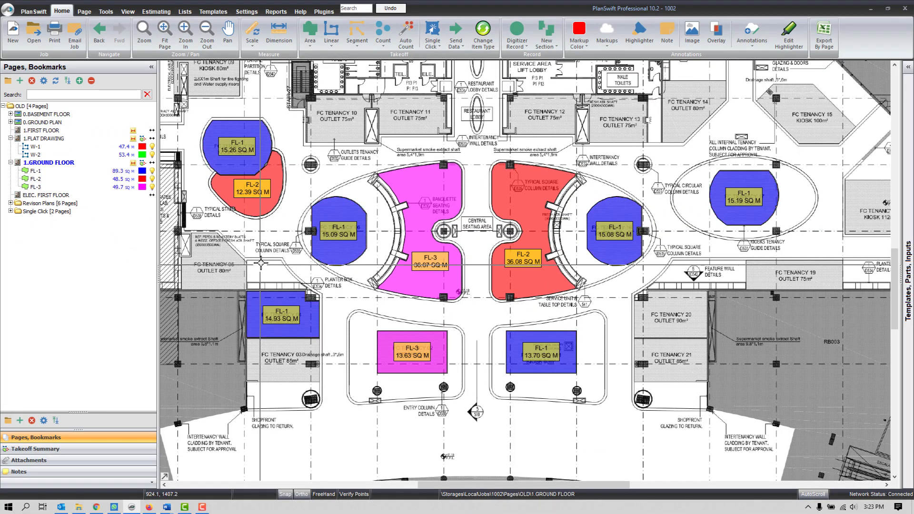
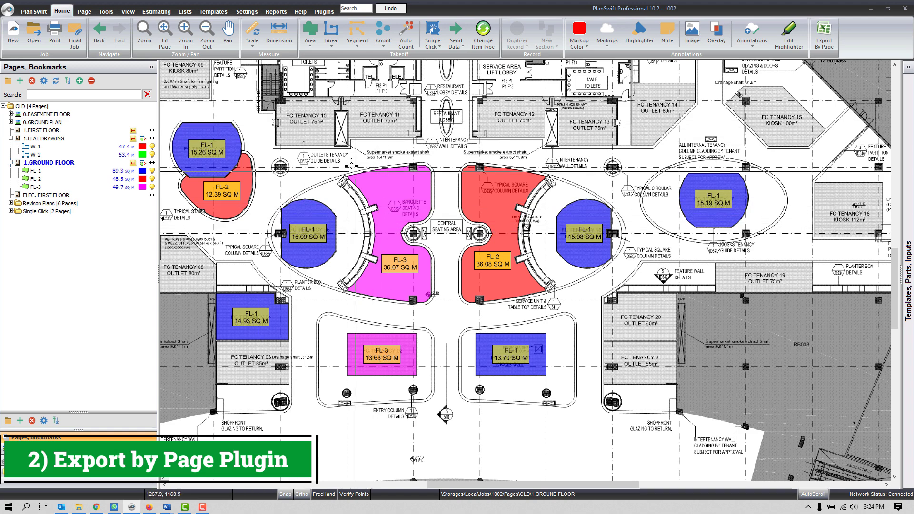
# Export the Default estimating layout to Excel and adjust the width of the Name column in the exported sheet.
pyautogui.click(157, 11)
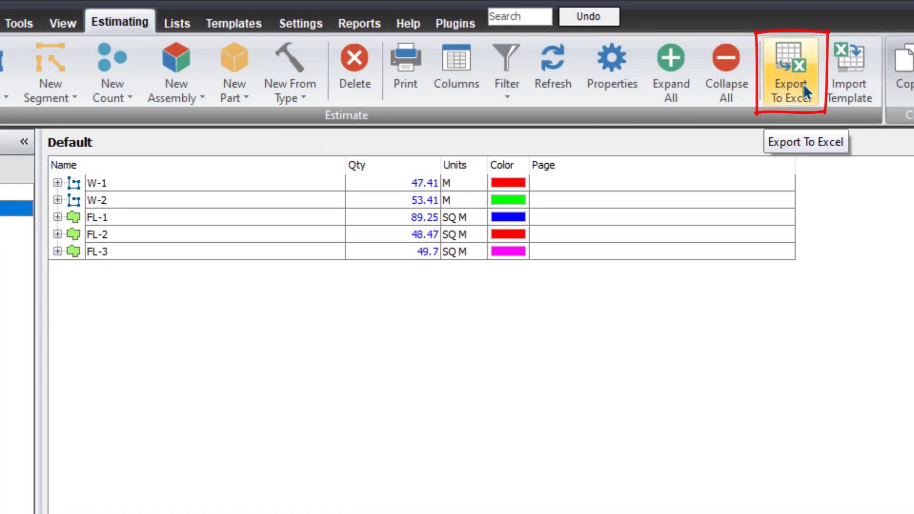
pyautogui.click(801, 81)
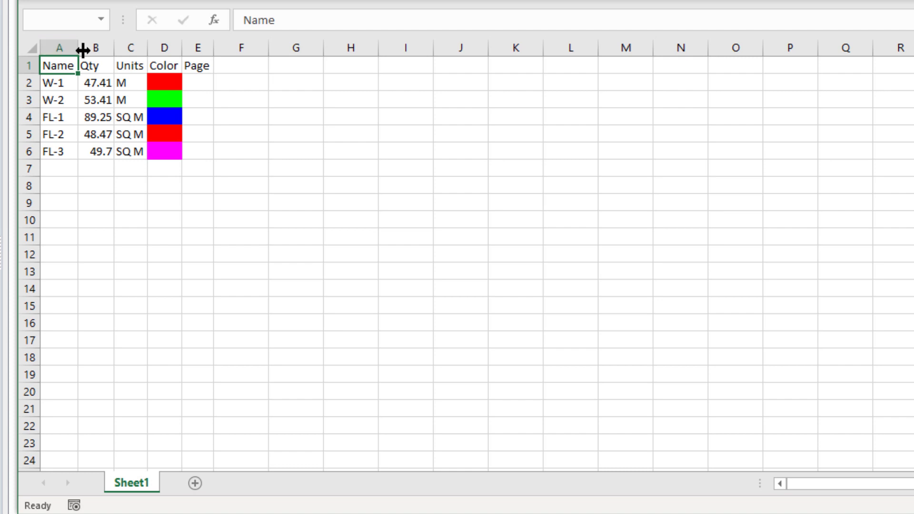
pyautogui.moveTo(53, 133); pyautogui.dragTo(196, 132)
pyautogui.scroll(9, 79, 105)
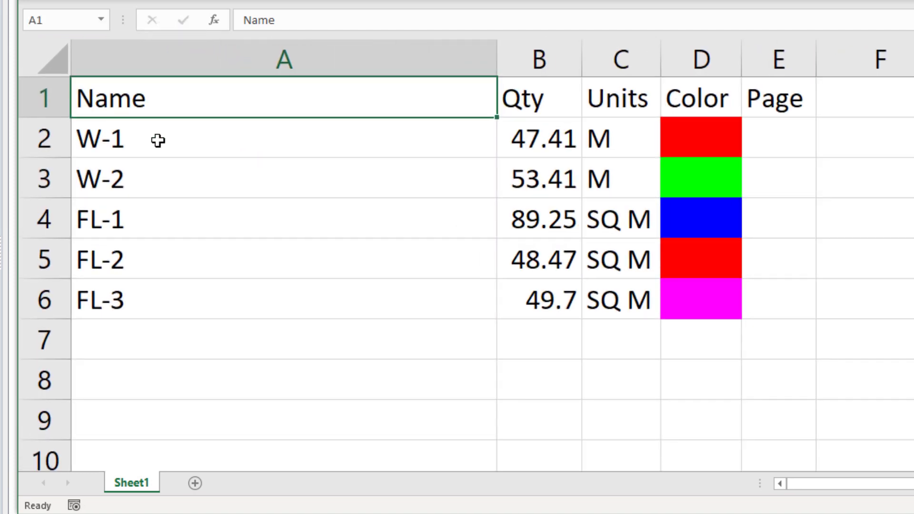
pyautogui.scroll(1, 158, 140)
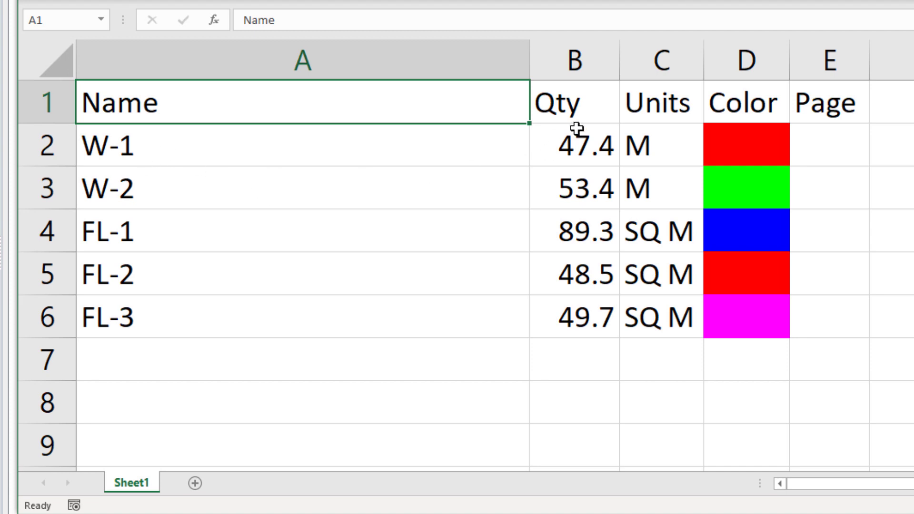
pyautogui.moveTo(527, 79); pyautogui.dragTo(458, 76)
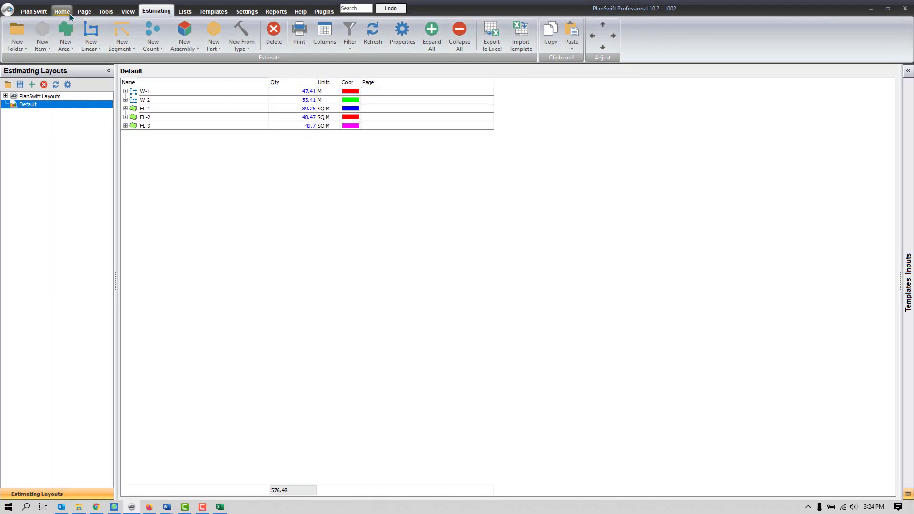
# Export all digitizer items of all pages to Excel with Export By Page and widen the exported sheet's Page column.
pyautogui.click(69, 14)
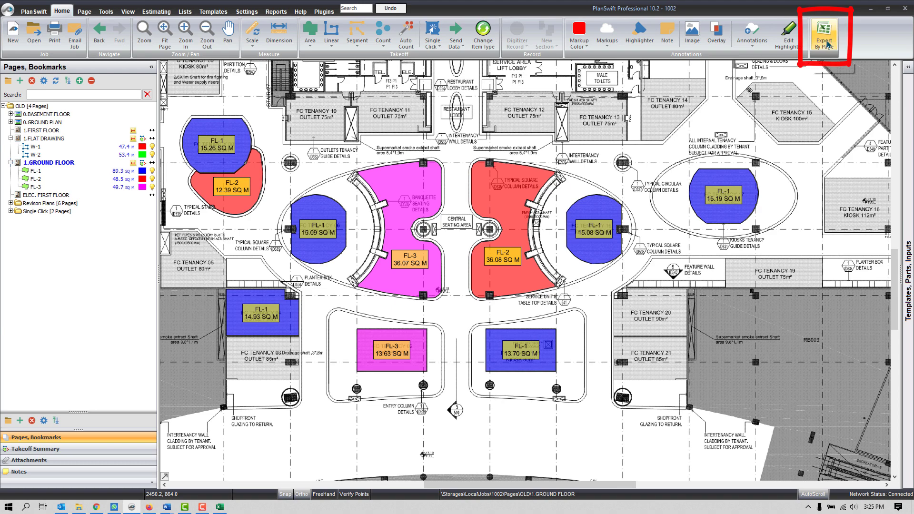
pyautogui.click(828, 44)
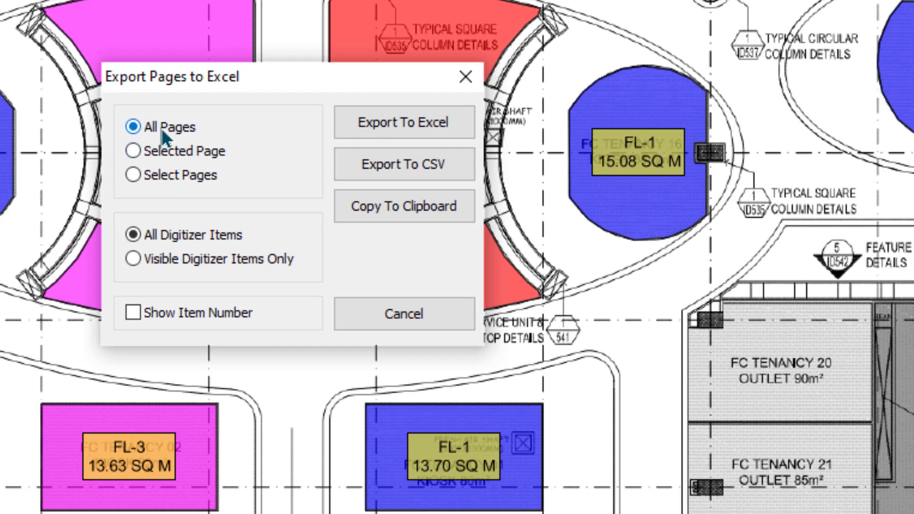
pyautogui.click(402, 121)
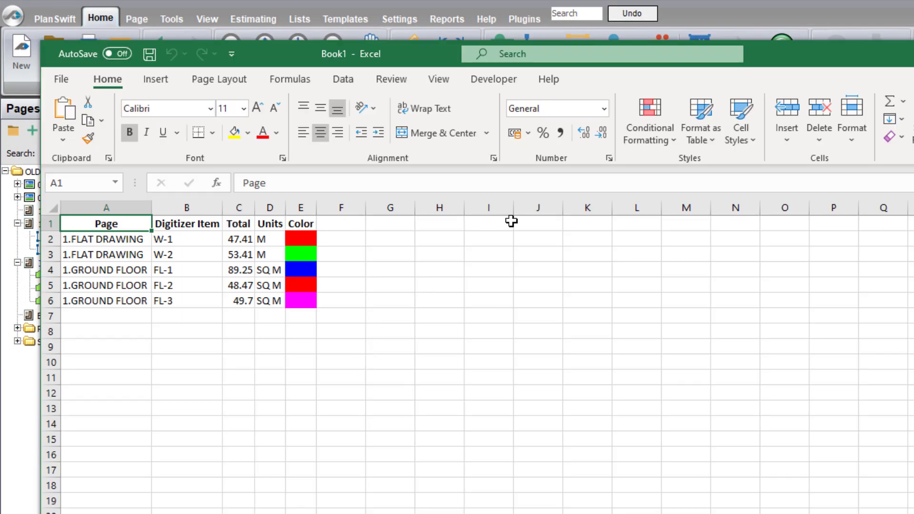
pyautogui.scroll(3, 90, 271)
pyautogui.moveTo(246, 209); pyautogui.dragTo(449, 215)
pyautogui.moveTo(224, 283); pyautogui.dragTo(269, 301)
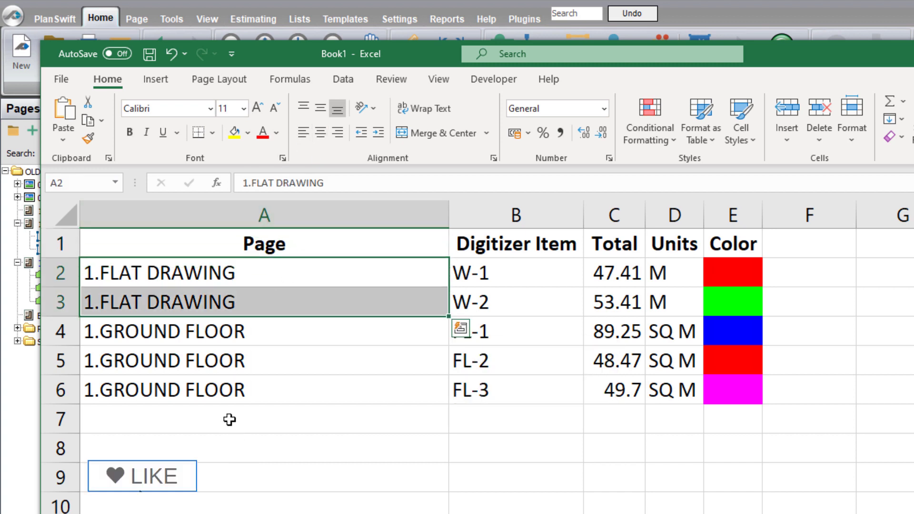
pyautogui.moveTo(278, 343); pyautogui.dragTo(591, 394)
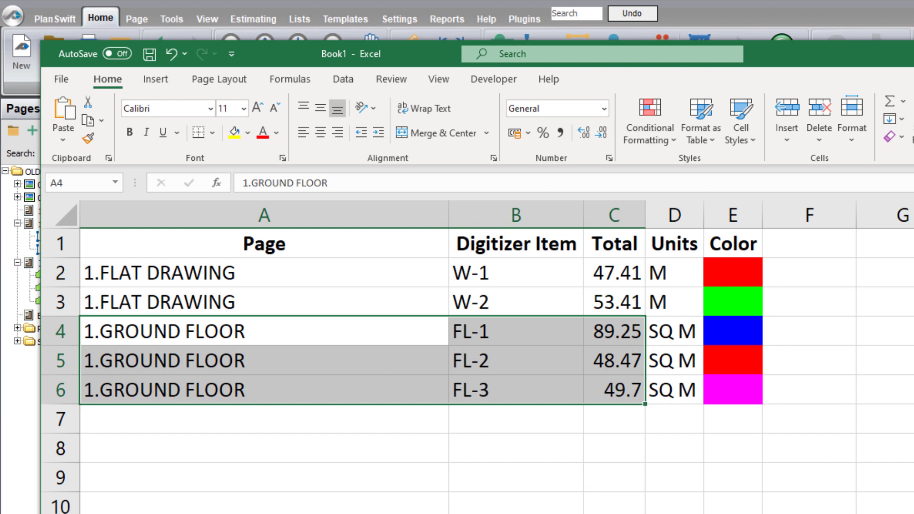
pyautogui.click(727, 451)
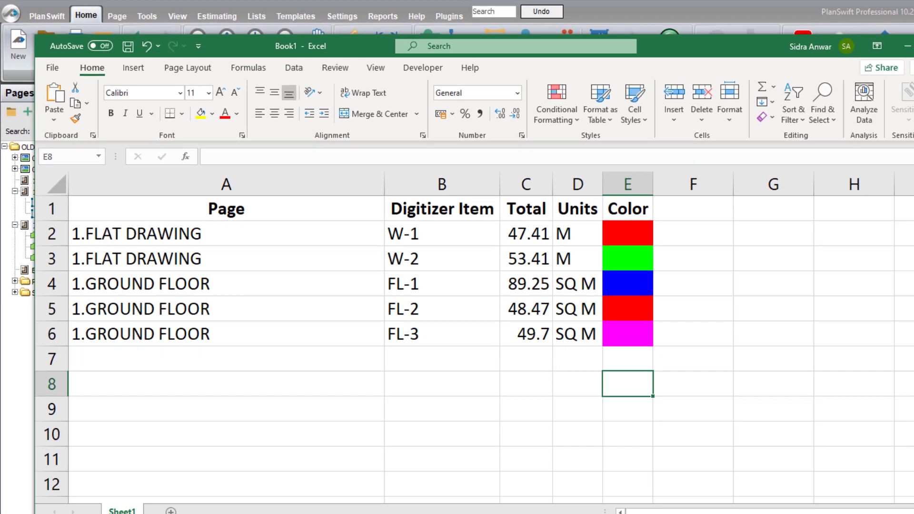
# Switch back to PlanSwift and export all digitizer items of only the selected page, 1.GROUND FLOOR, to Excel by page.
pyautogui.hotkey('alt', 'Tab')
pyautogui.click(823, 35)
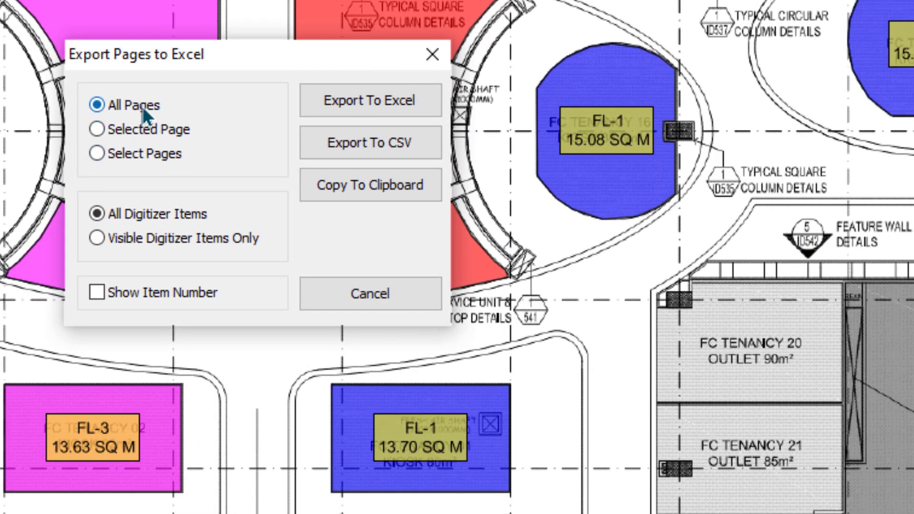
pyautogui.click(143, 127)
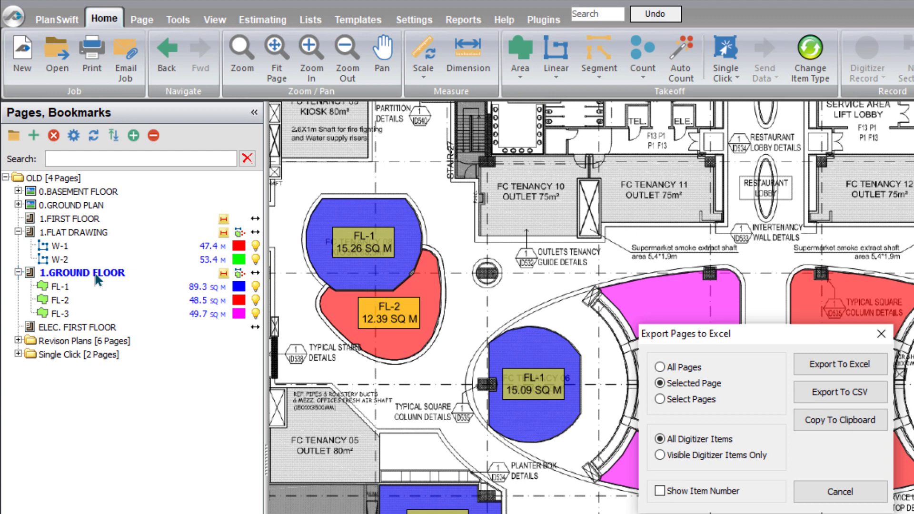
pyautogui.click(798, 369)
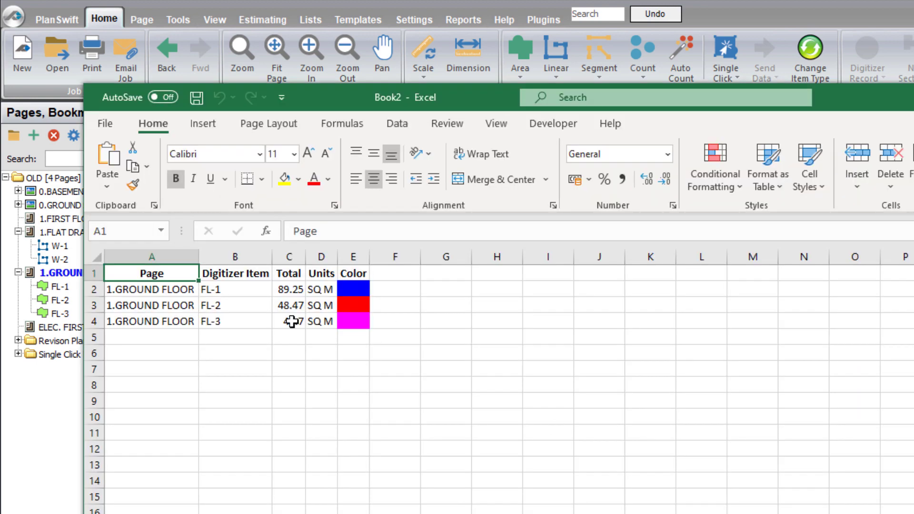
pyautogui.keyDown('ctrl'); pyautogui.scroll(5, 289, 322); pyautogui.keyUp('ctrl')
pyautogui.moveTo(322, 263); pyautogui.dragTo(483, 361)
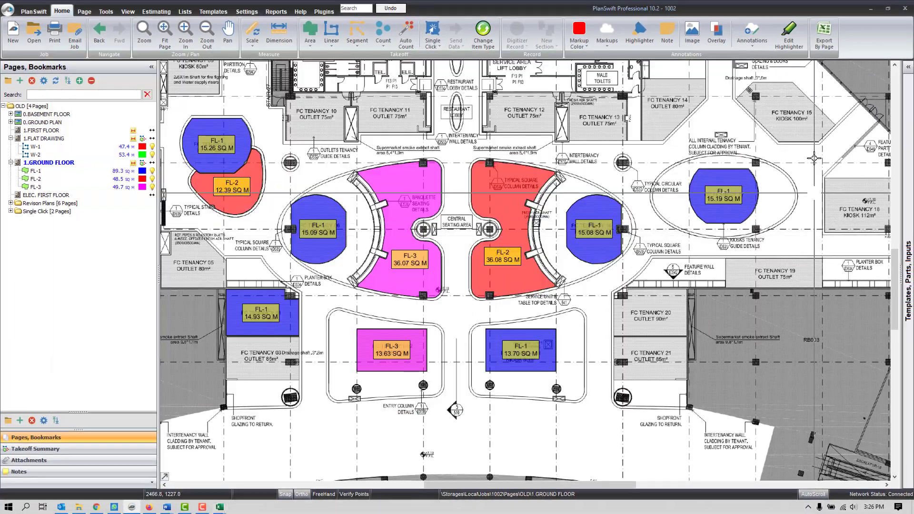
# Export to Excel with the Select Pages option, choosing only 1.GROUND FLOOR, and widen the Page column in the exported sheet.
pyautogui.click(824, 41)
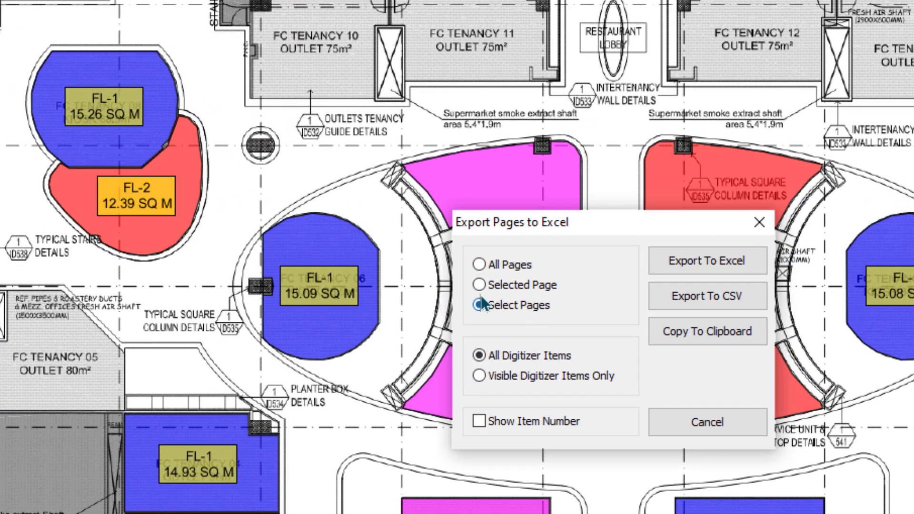
pyautogui.click(681, 263)
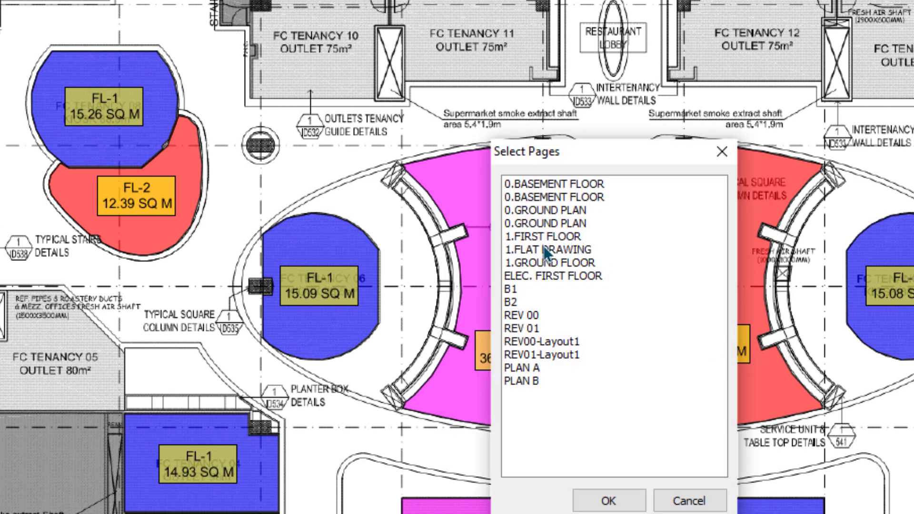
pyautogui.moveTo(543, 242); pyautogui.dragTo(545, 267)
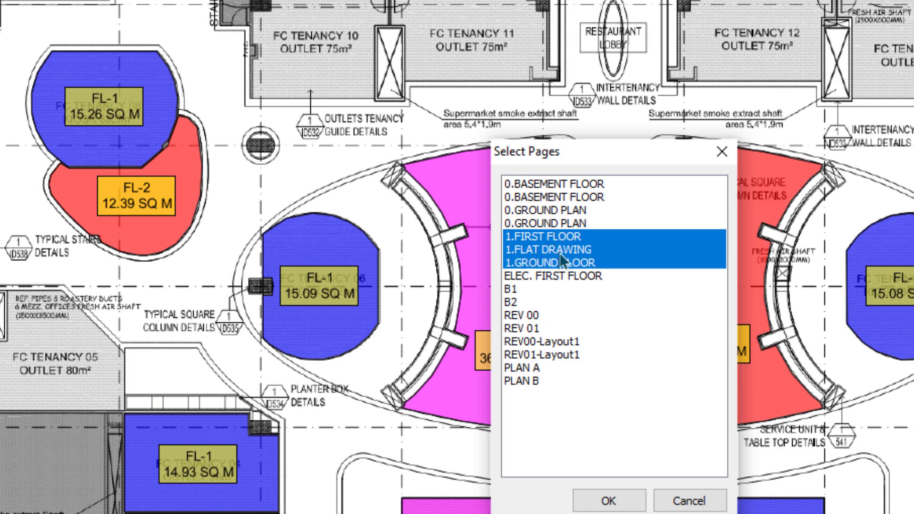
pyautogui.click(553, 249)
pyautogui.click(553, 263)
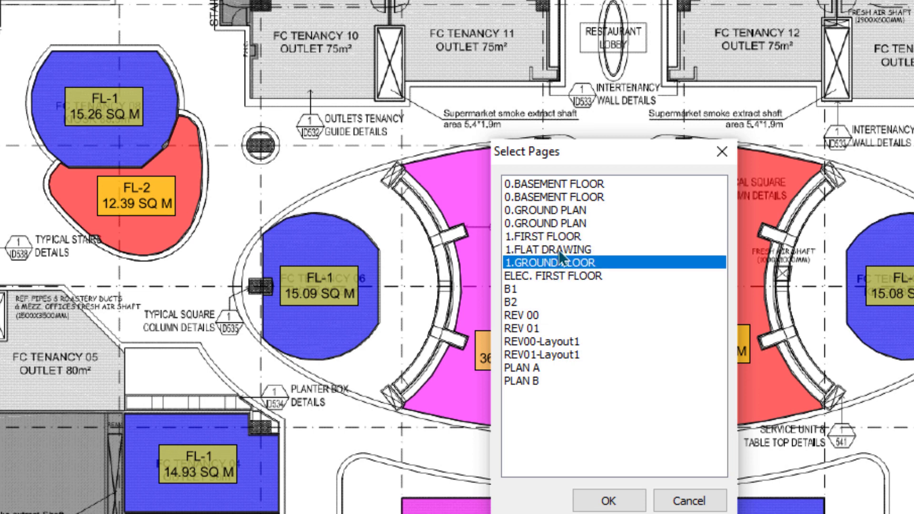
pyautogui.click(615, 490)
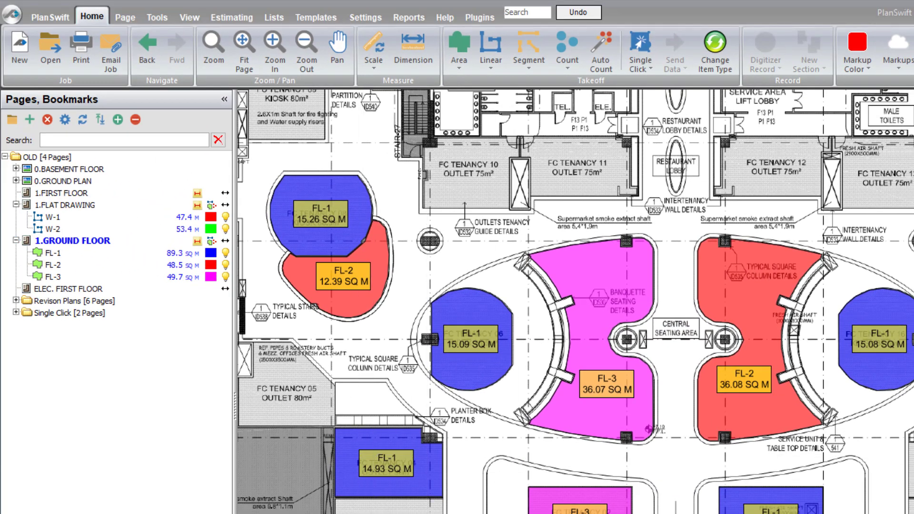
pyautogui.scroll(7, 158, 311)
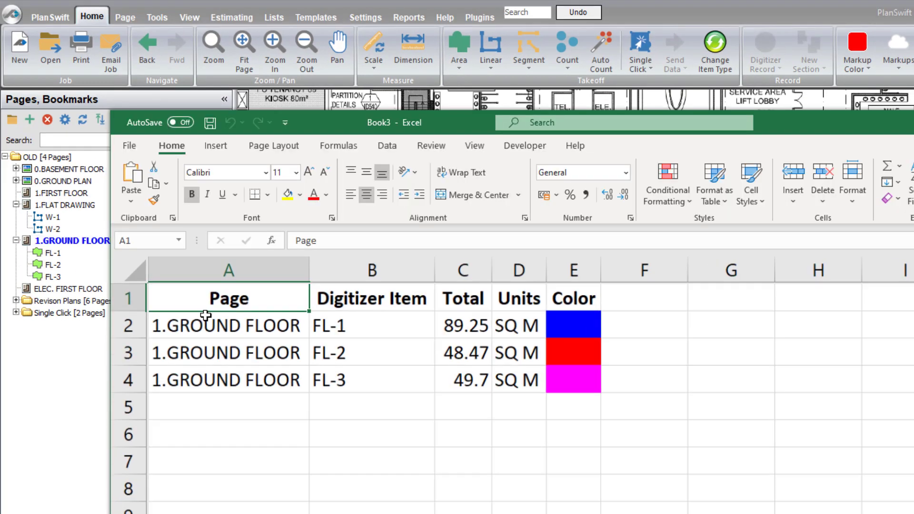
pyautogui.moveTo(316, 267); pyautogui.dragTo(431, 269)
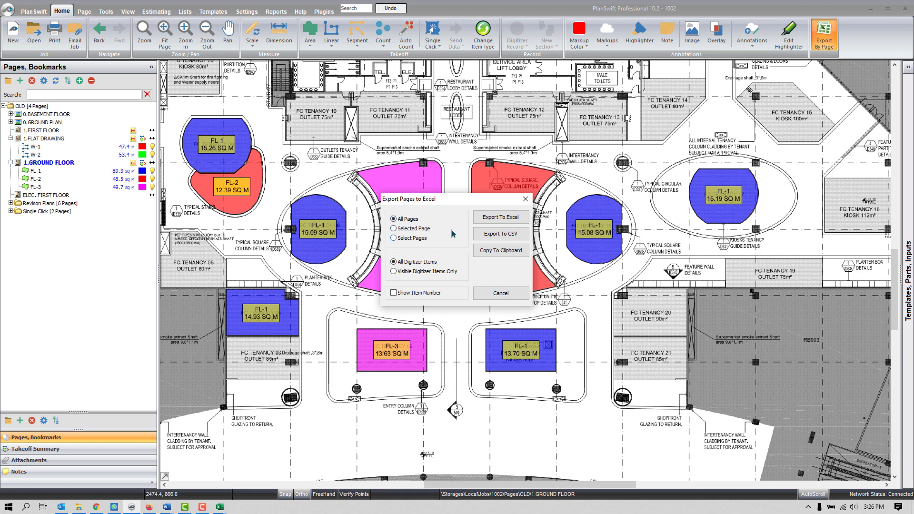
# Close the page export dialog and hide the FL-3 and FL-2 items under 1.GROUND FLOOR.
pyautogui.click(524, 200)
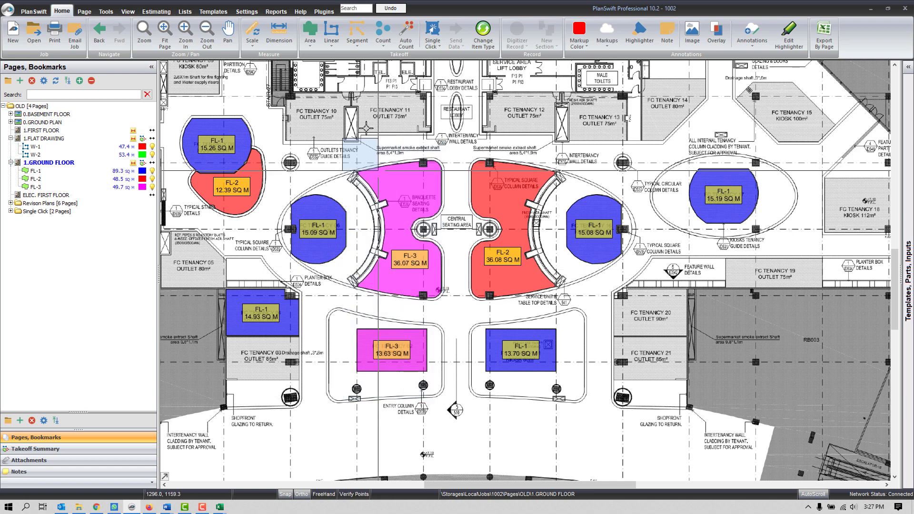
pyautogui.click(151, 187)
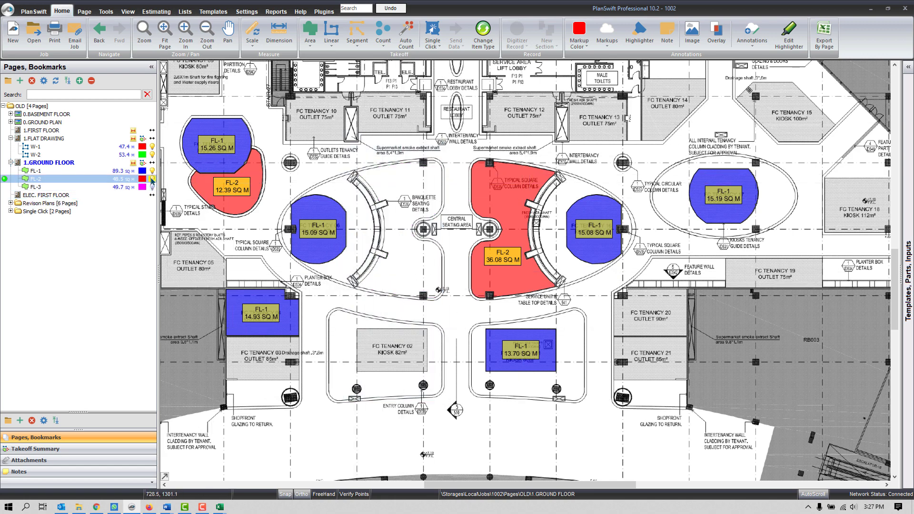
pyautogui.click(151, 178)
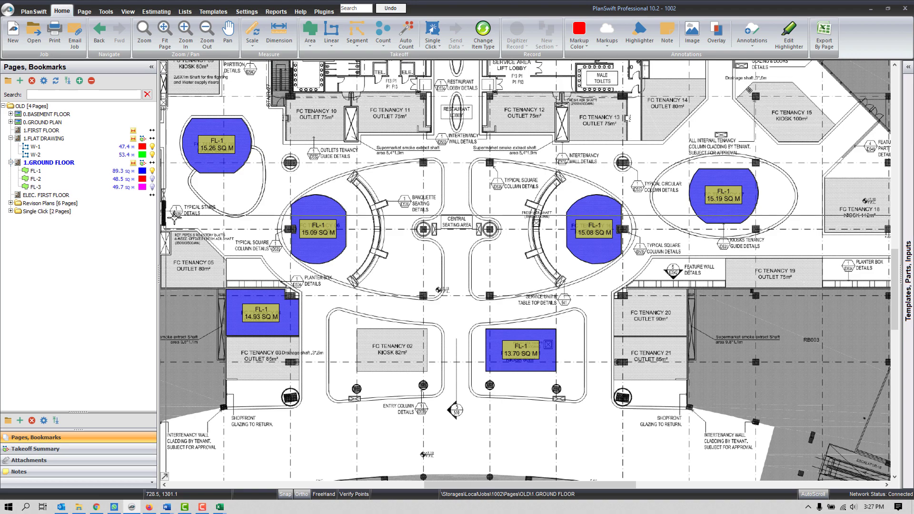
# Export visible digitizer items only from the selected page to Excel and widen the Page column in the exported sheet.
pyautogui.click(823, 36)
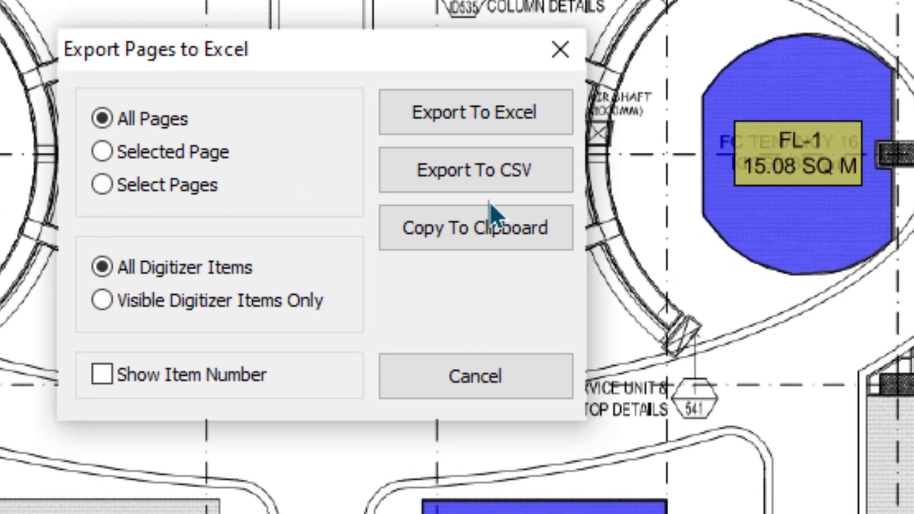
pyautogui.click(185, 150)
pyautogui.click(199, 302)
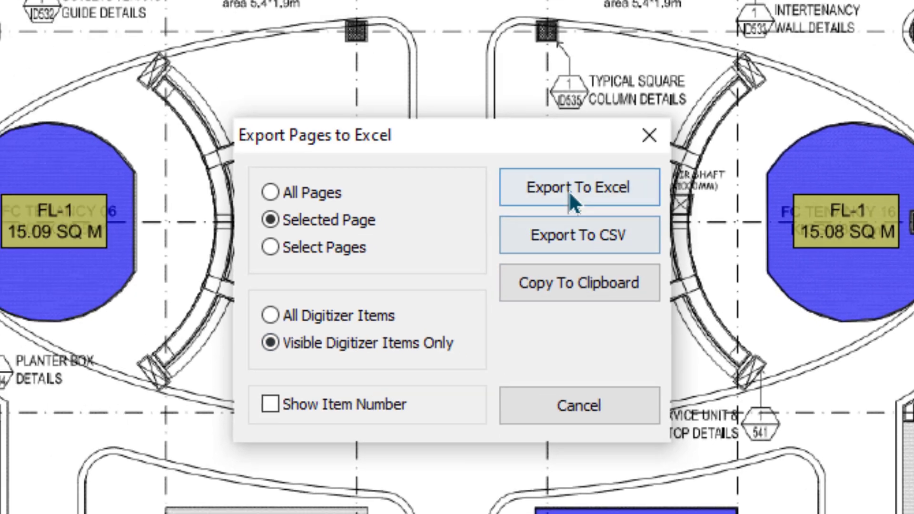
pyautogui.click(391, 122)
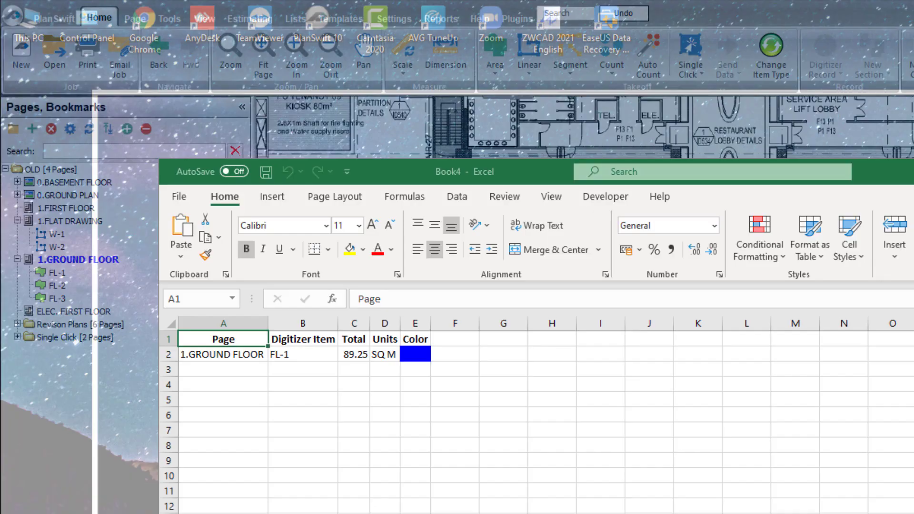
pyautogui.scroll(4, 206, 373)
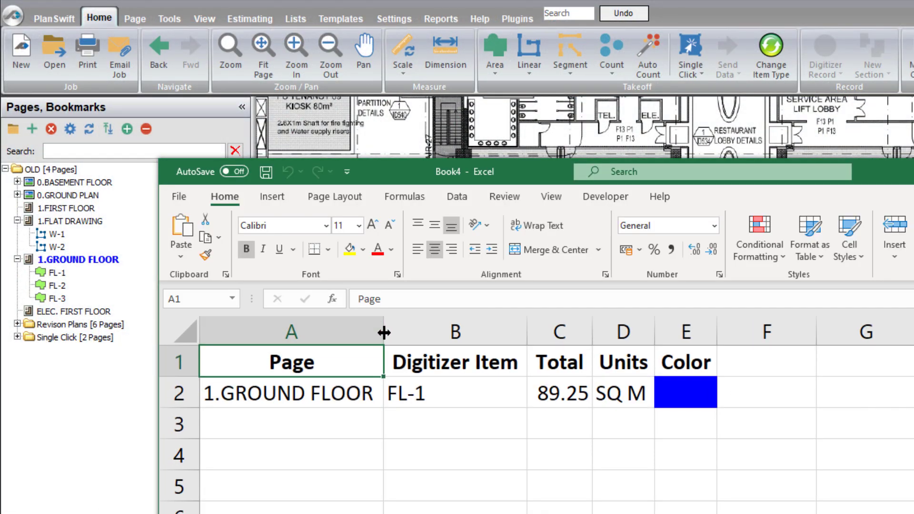
pyautogui.moveTo(383, 330); pyautogui.dragTo(488, 308)
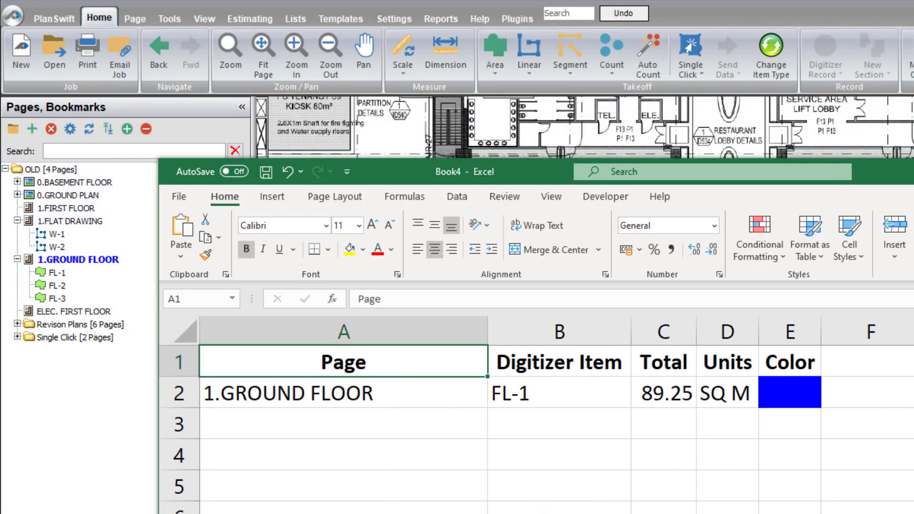